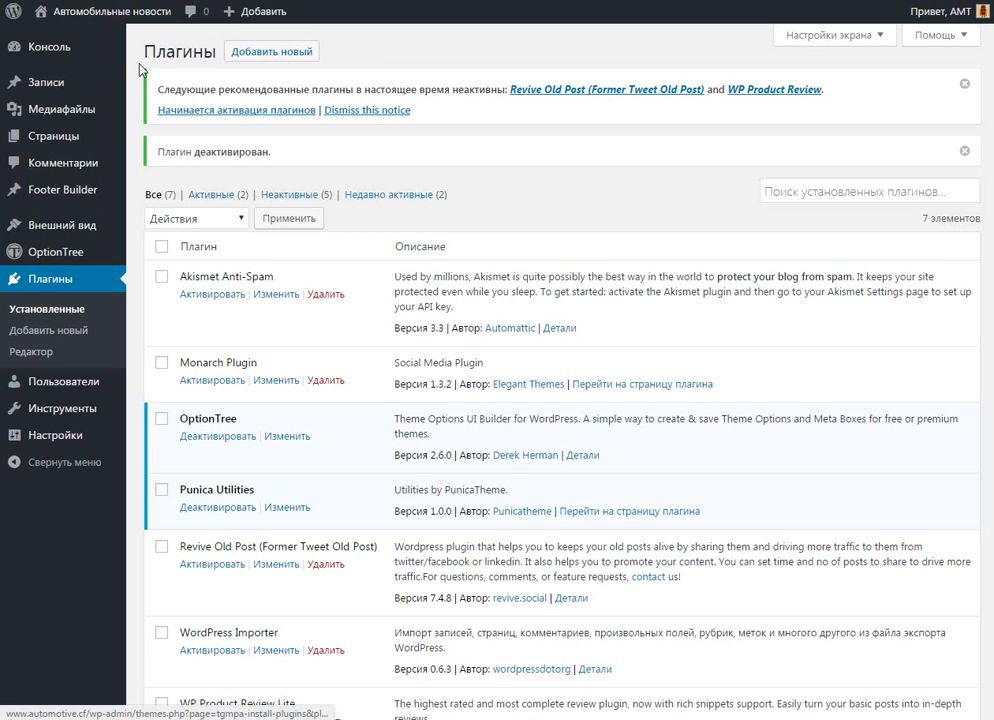
- Open the public site in a new tab and look through the post list on its homepage
mouse_move(90, 16)
right_click(84, 40)
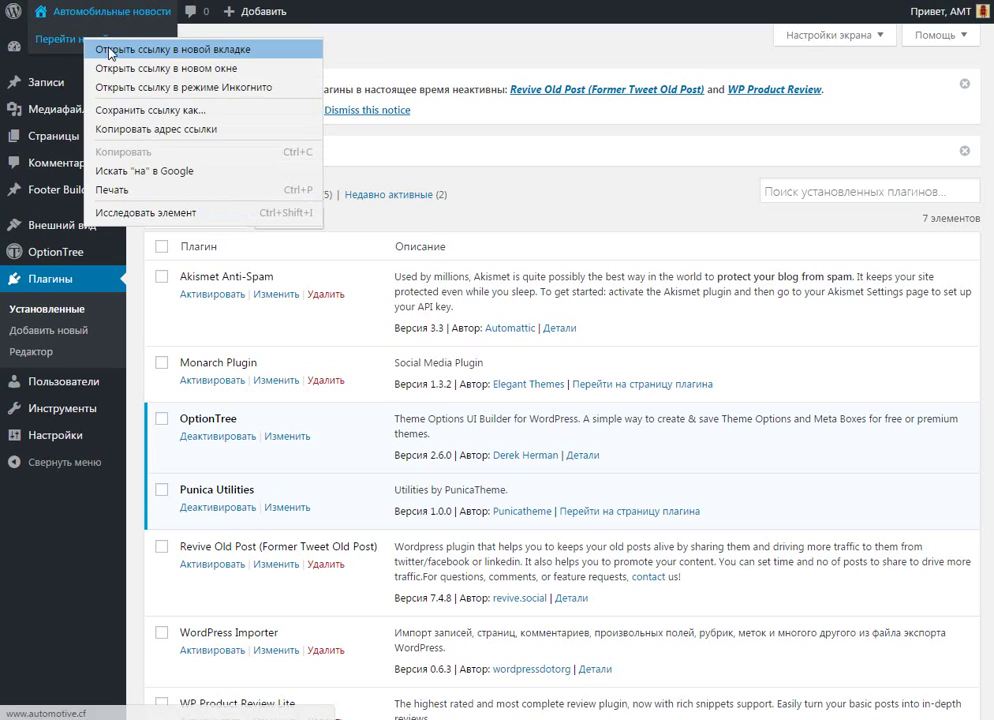
left_click(113, 50)
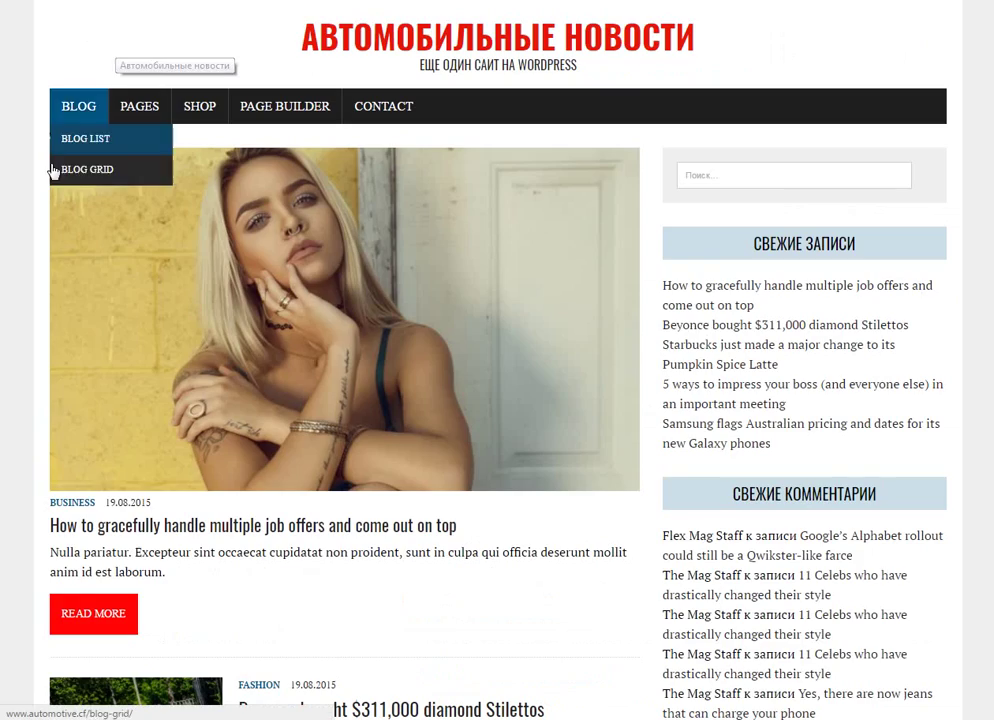
scroll(50, 240, "down", 5)
scroll(52, 259, "down", 5)
scroll(50, 260, "down", 5)
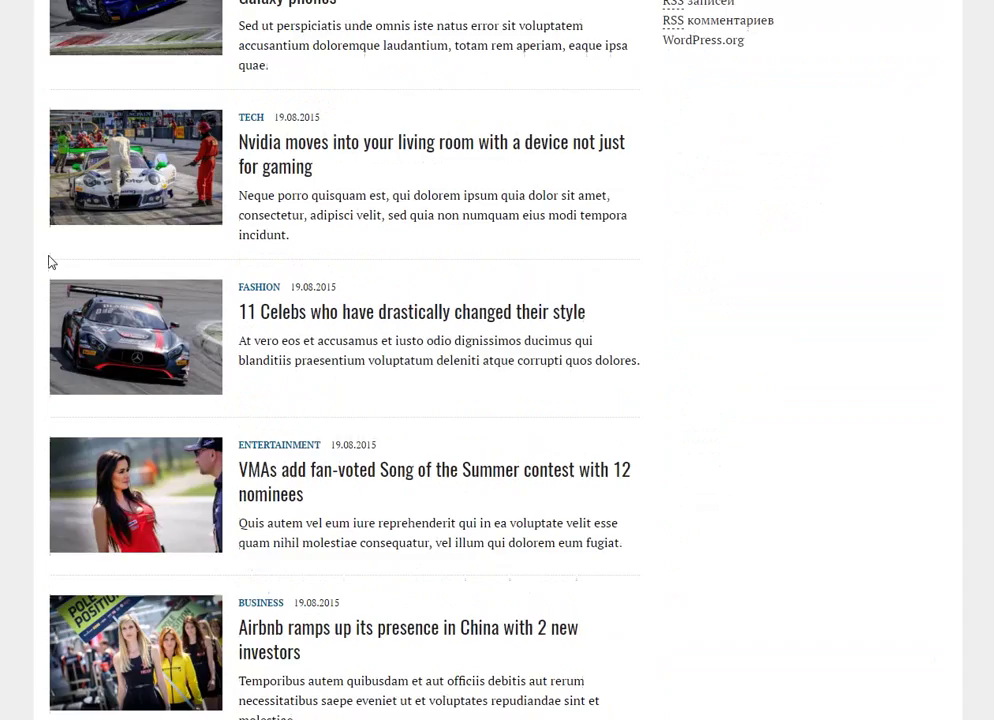
scroll(50, 261, "up", 6)
scroll(50, 262, "up", 10)
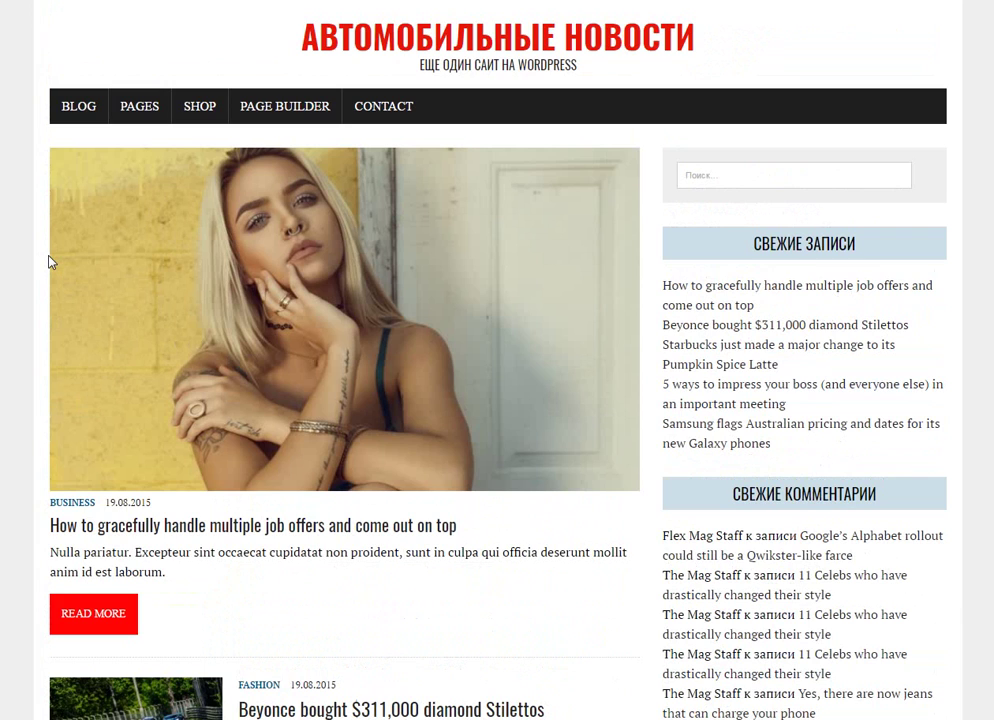
- Open the post "How to gracefully handle multiple job offers and come out on top" and check it for share icons
left_click(330, 538)
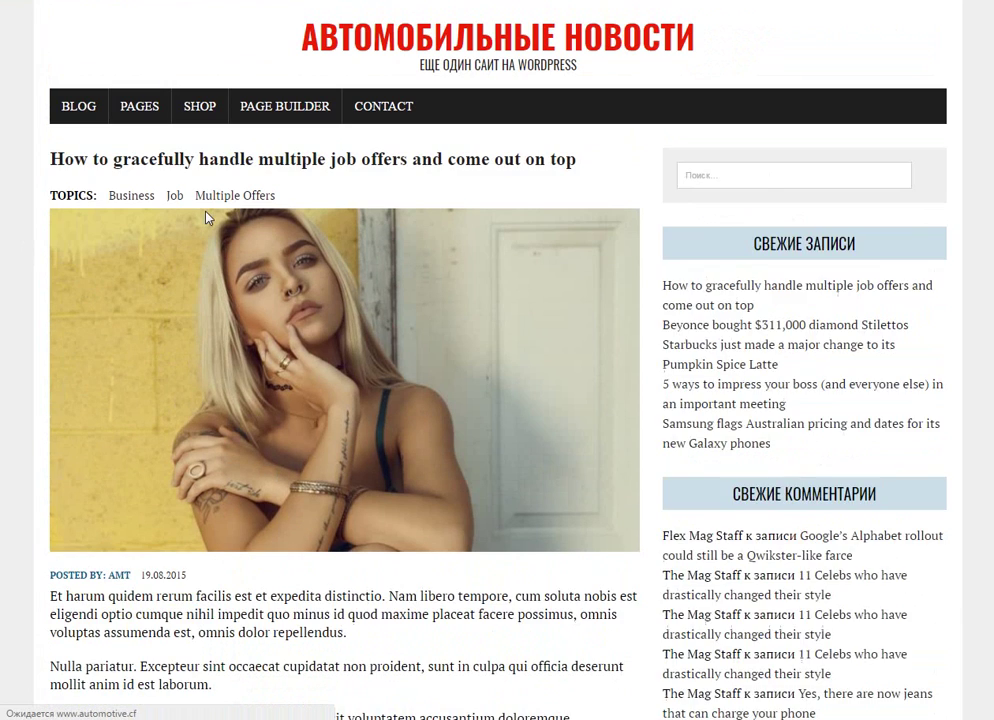
scroll(207, 217, "down", 4)
scroll(207, 217, "down", 4)
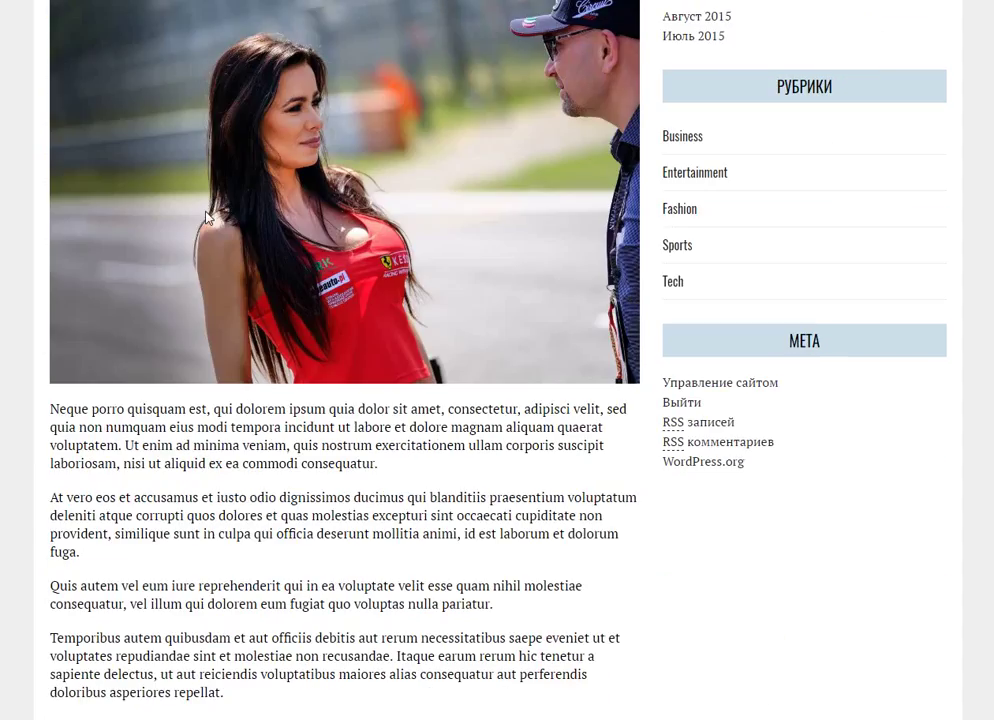
scroll(207, 217, "down", 4)
scroll(209, 217, "down", 3)
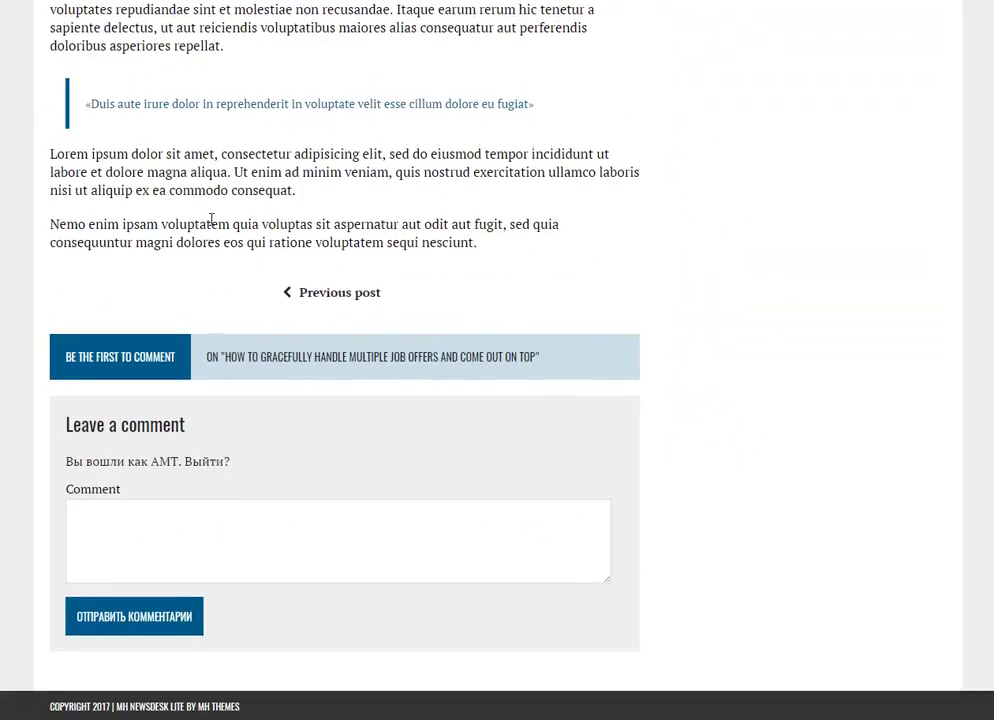
scroll(211, 217, "up", 14)
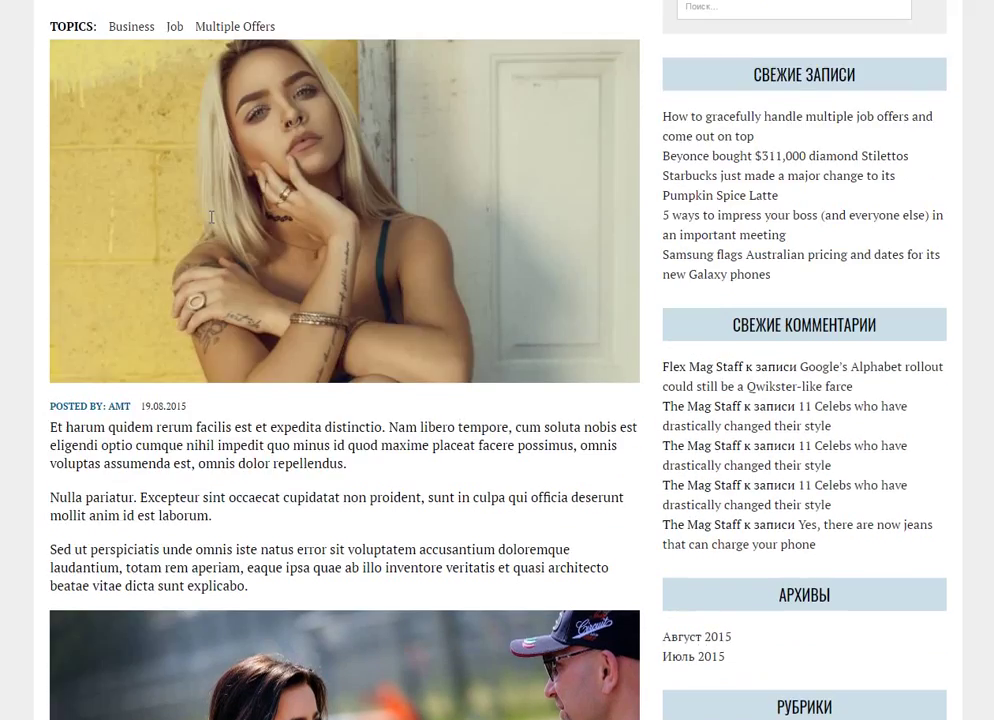
scroll(212, 220, "down", 1)
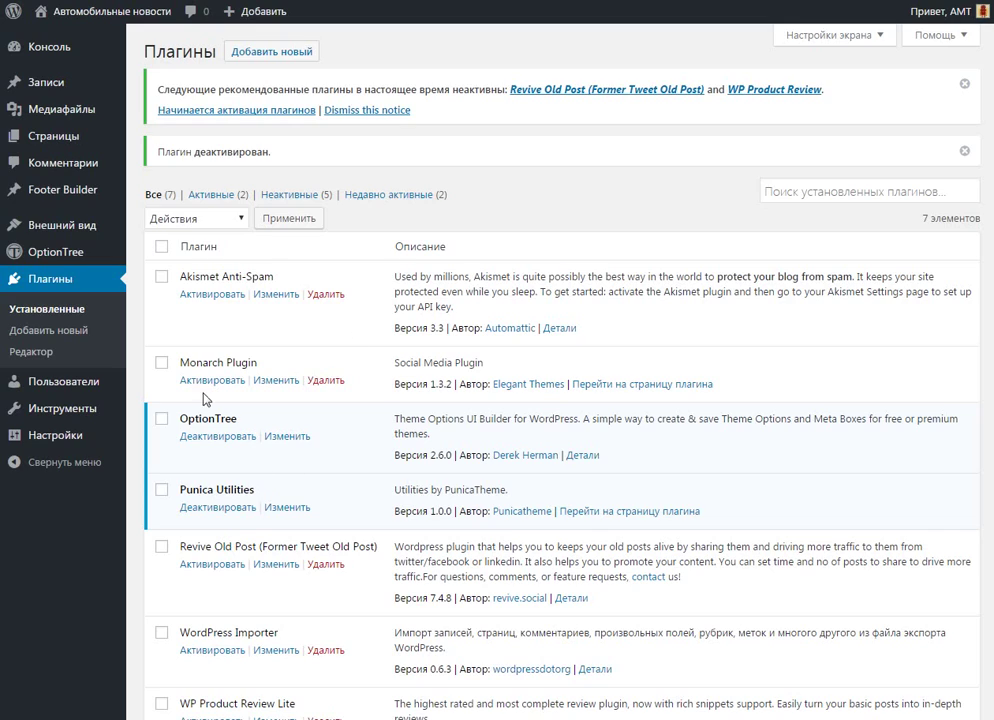
- Activate the Monarch Plugin from the installed plugins and open its settings
left_click(201, 383)
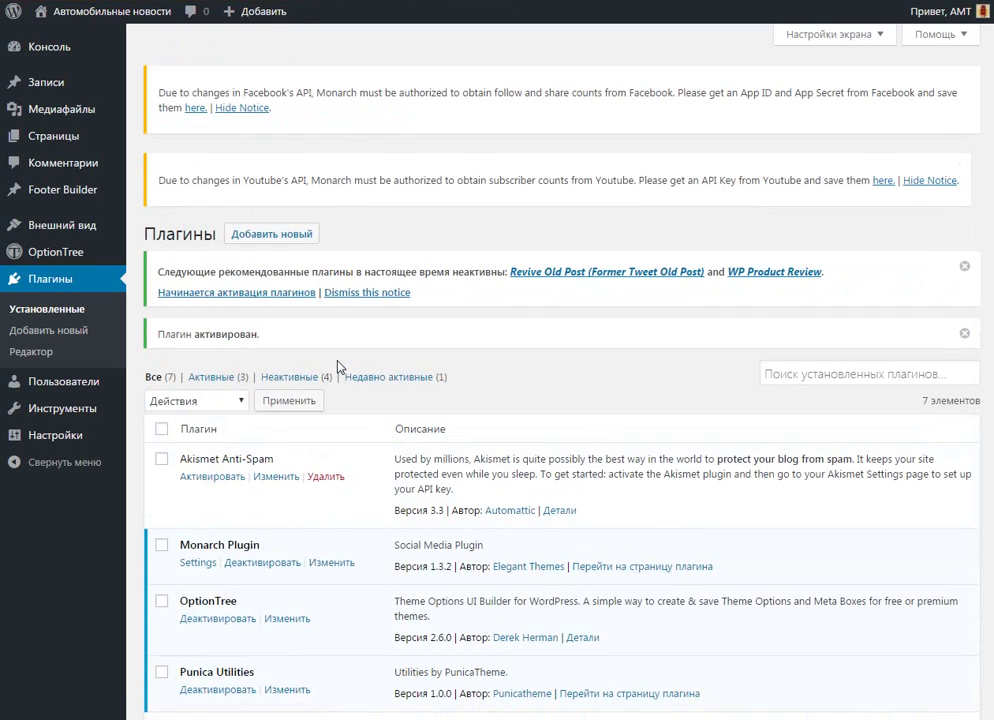
scroll(337, 367, "down", 3)
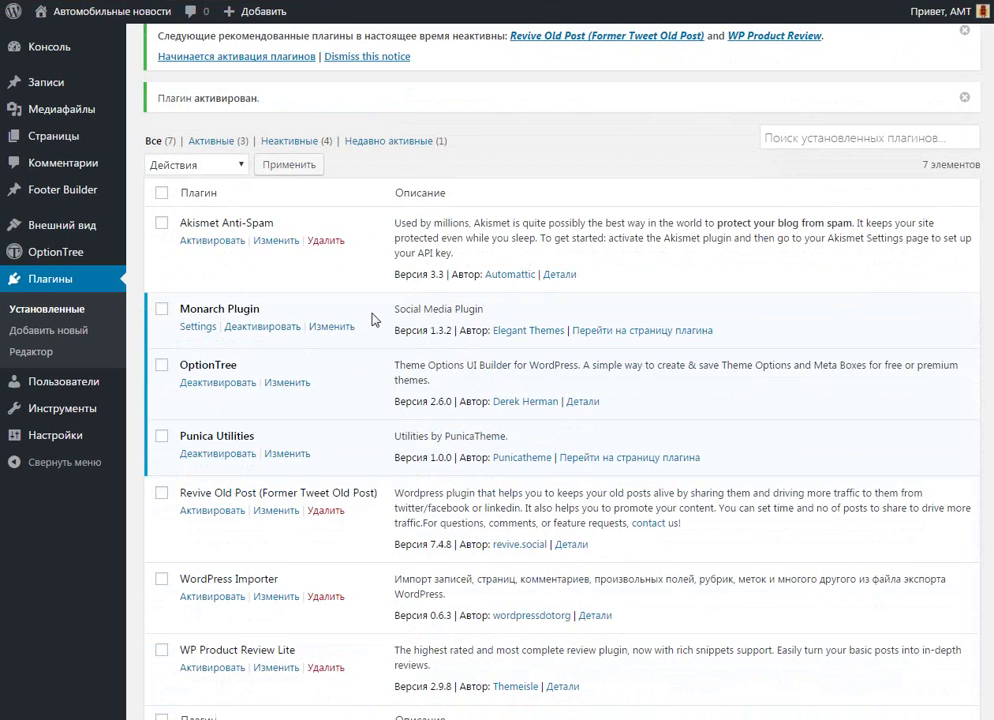
left_click(197, 326)
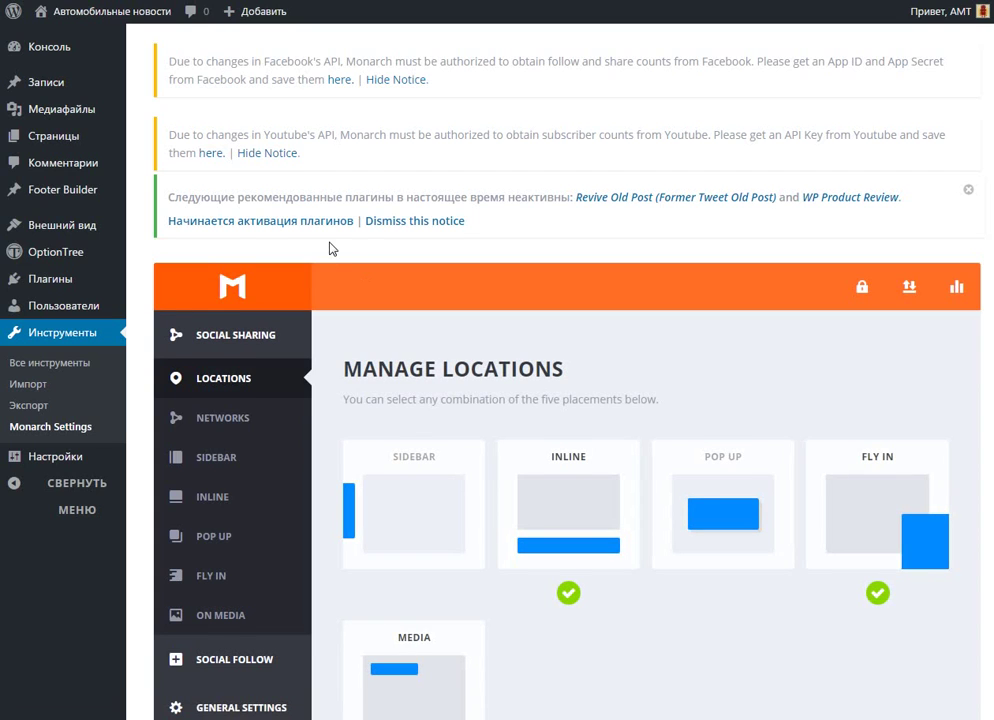
- Disable the Inline, Fly In and Media placements among the social sharing locations
scroll(329, 258, "down", 1)
scroll(329, 260, "down", 2)
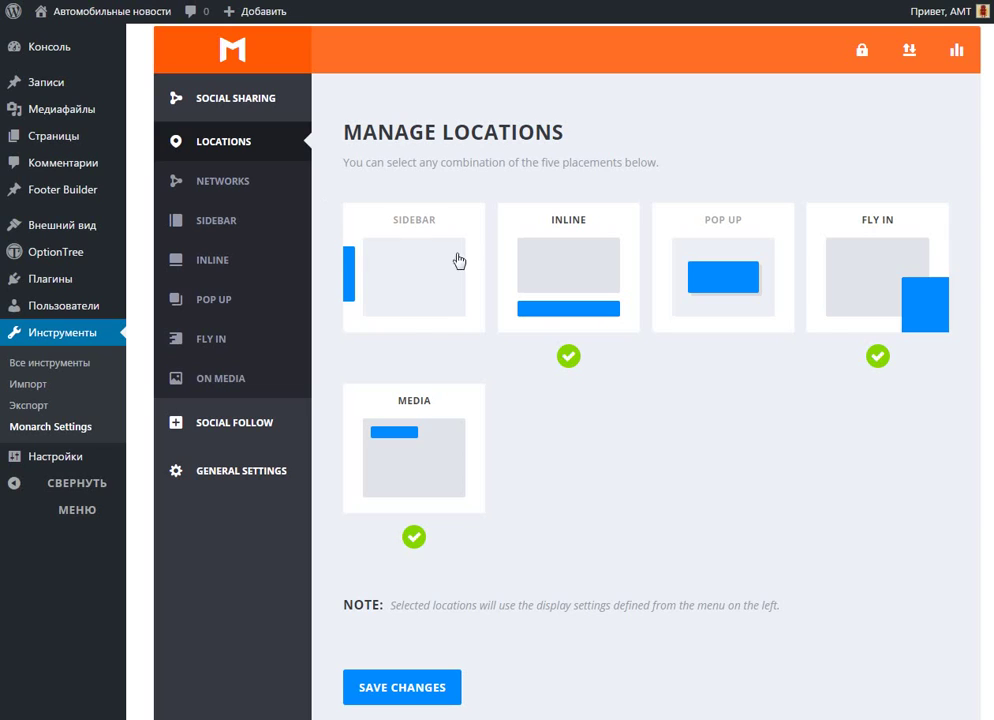
left_click(601, 275)
left_click(845, 275)
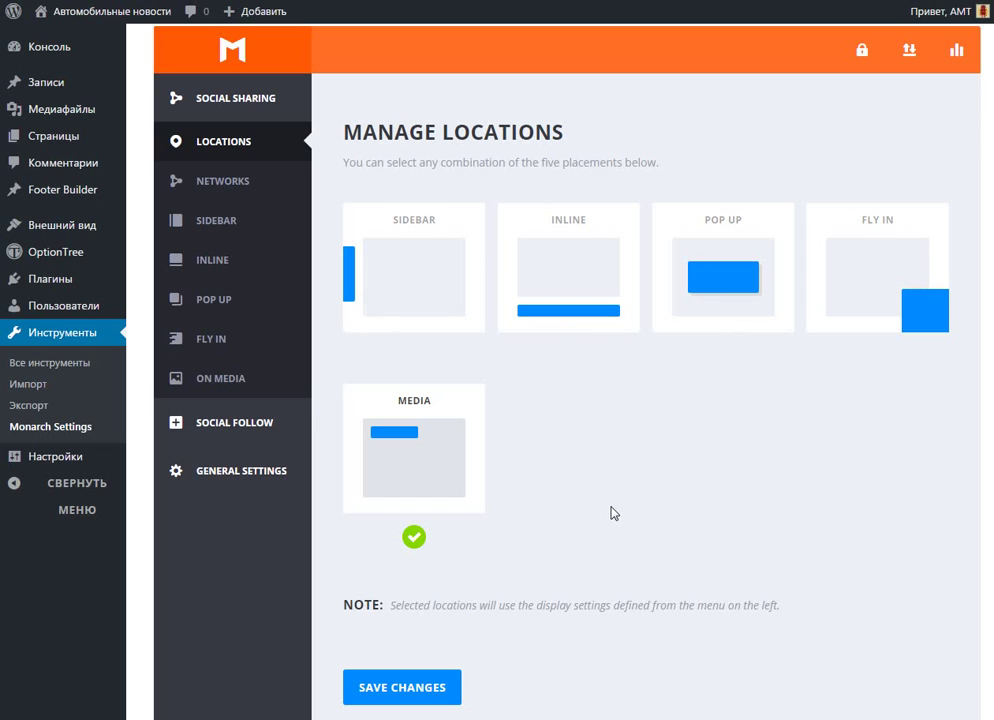
left_click(414, 441)
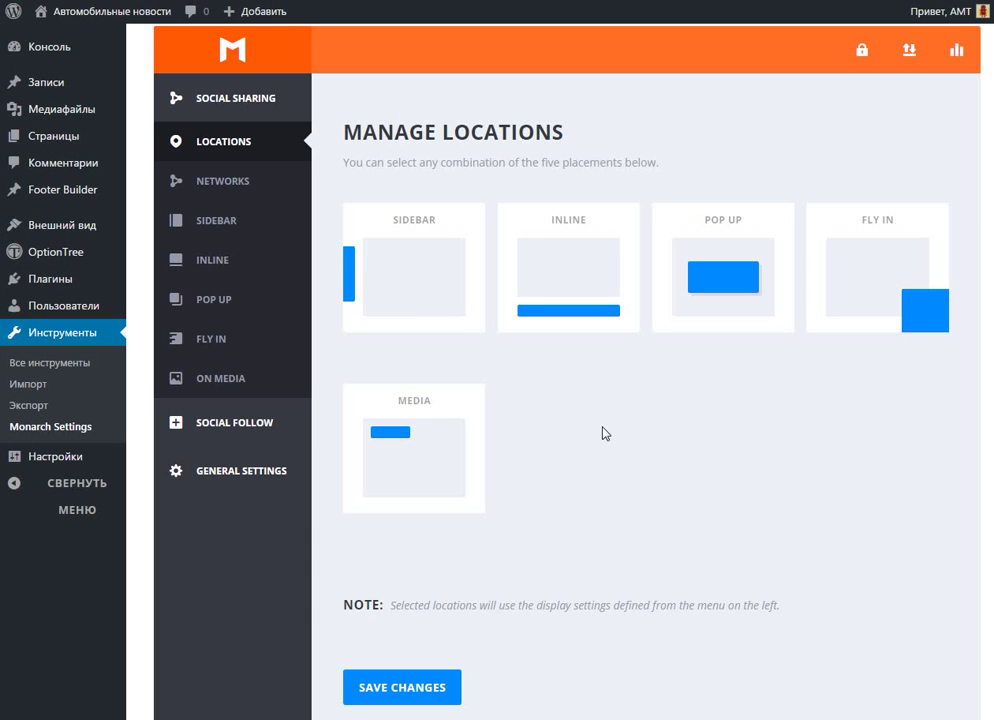
- Open the social sharing networks and review which ones are selected in the list of networks to add
left_click(226, 183)
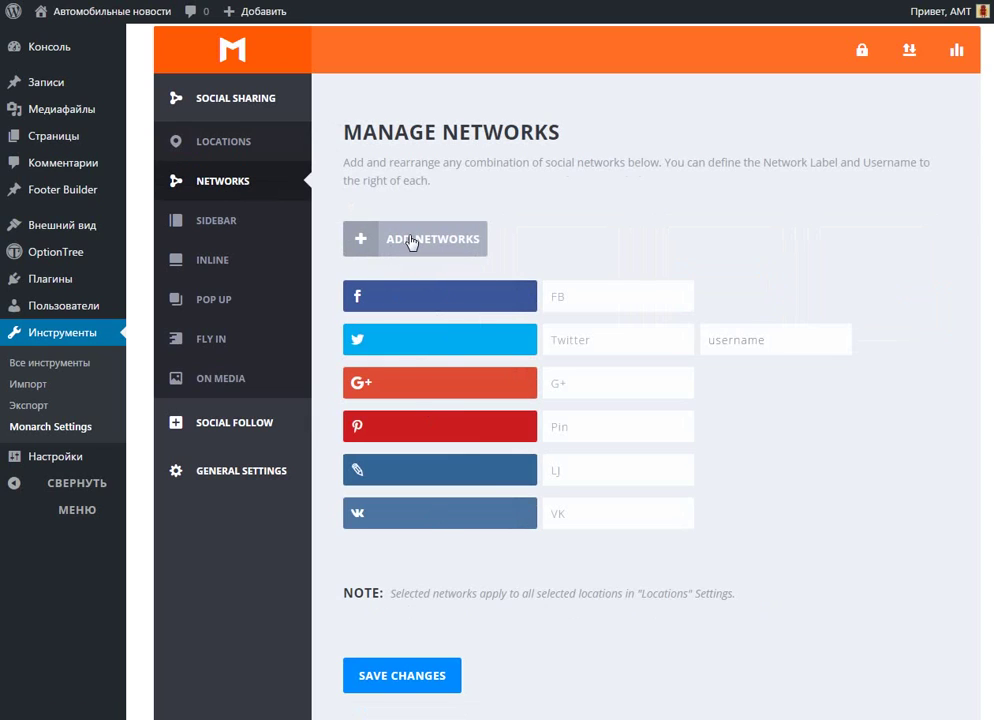
left_click(484, 243)
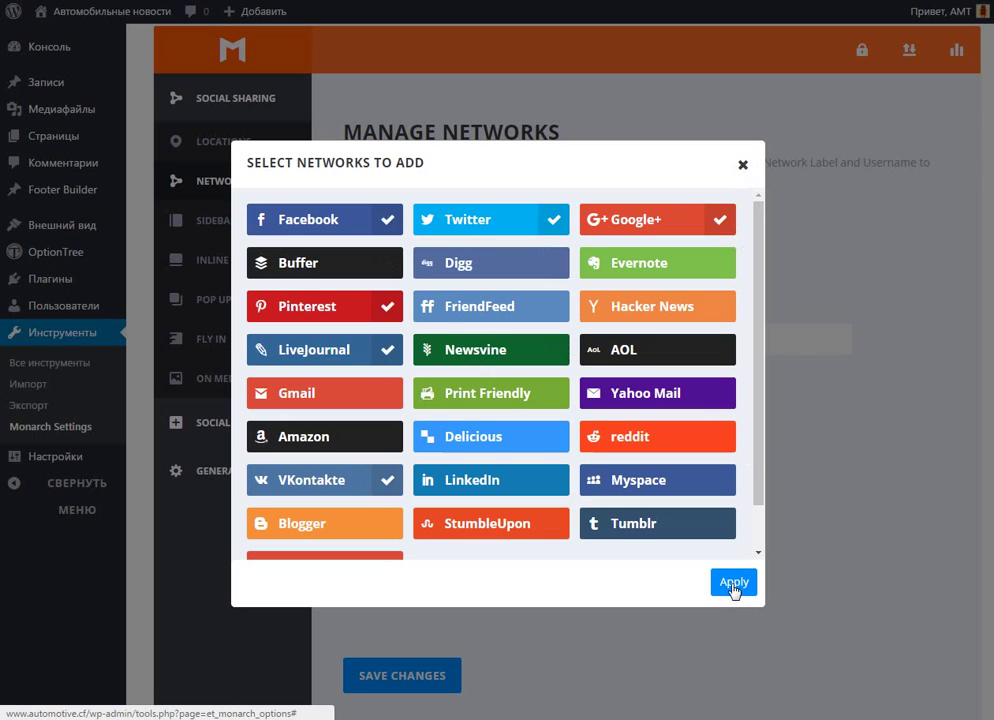
left_click(743, 165)
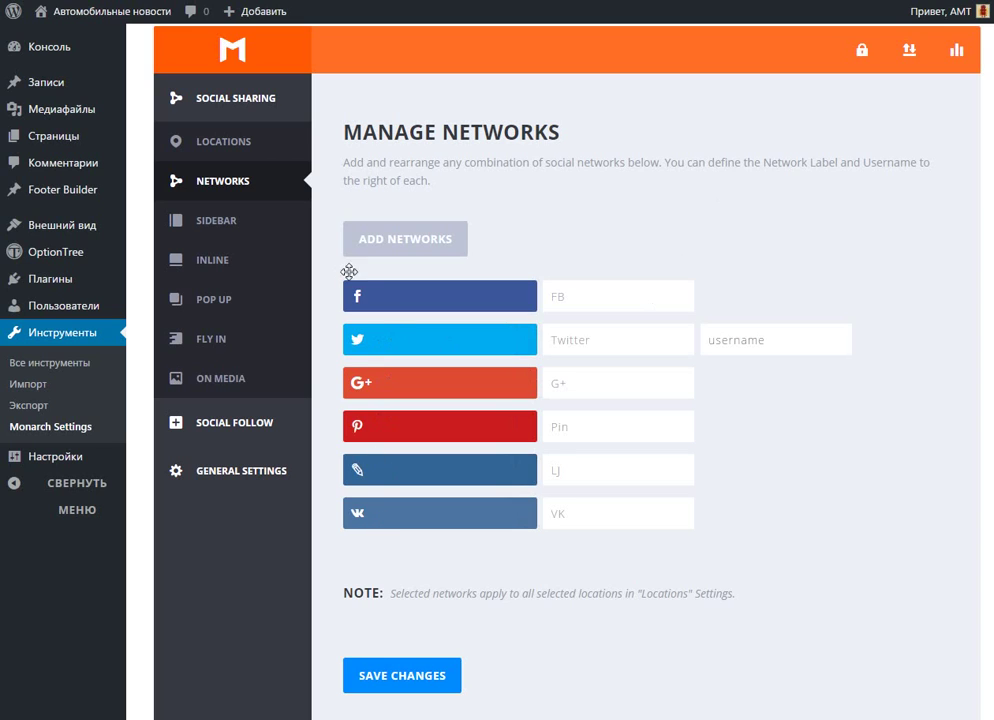
scroll(338, 277, "down", 2)
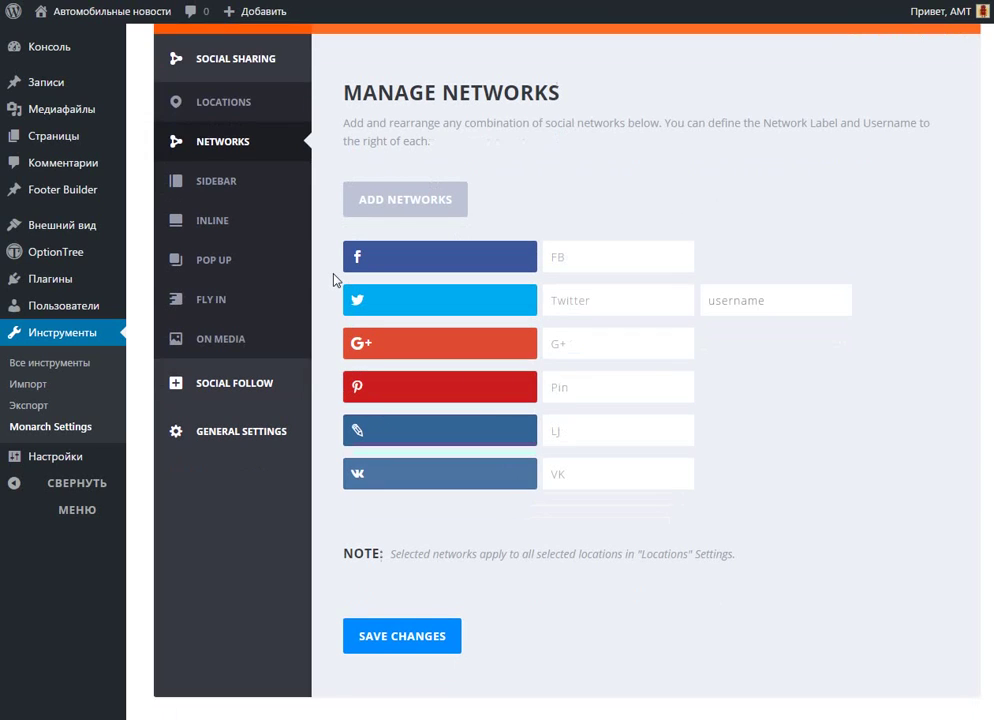
- Enable the Inline placement among the social sharing locations and save the changes
scroll(335, 278, "up", 4)
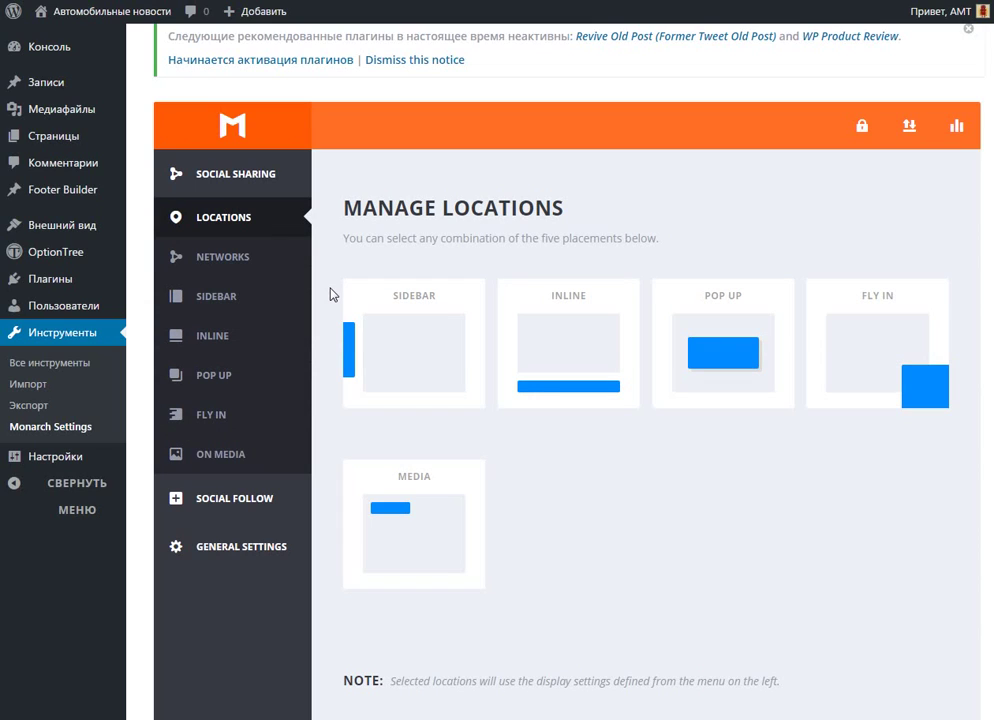
left_click(594, 343)
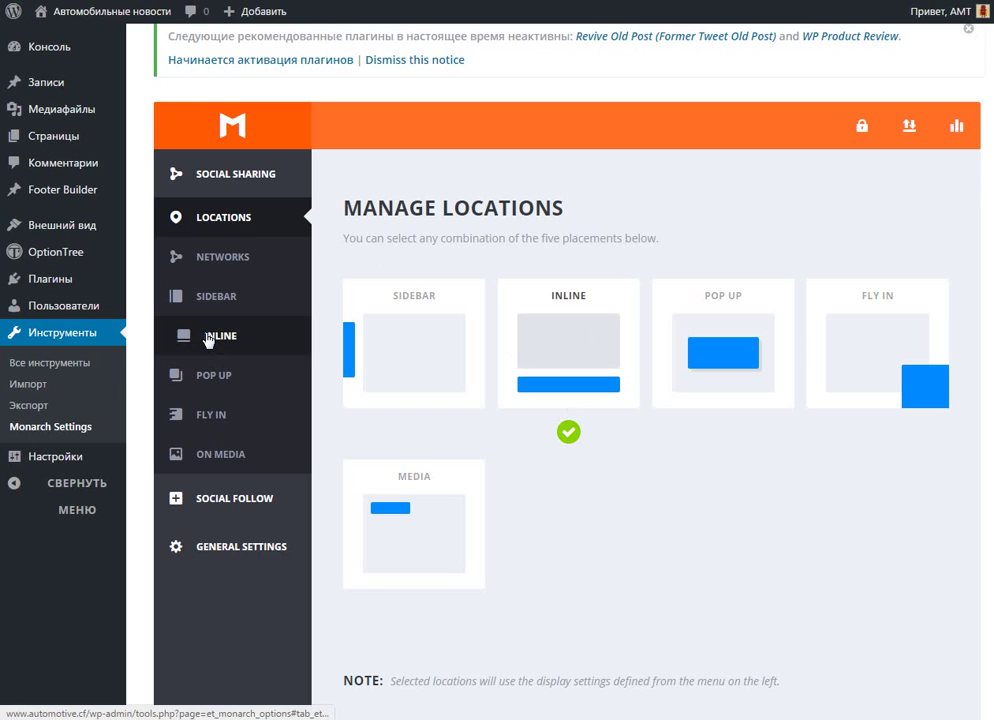
scroll(745, 470, "down", 3)
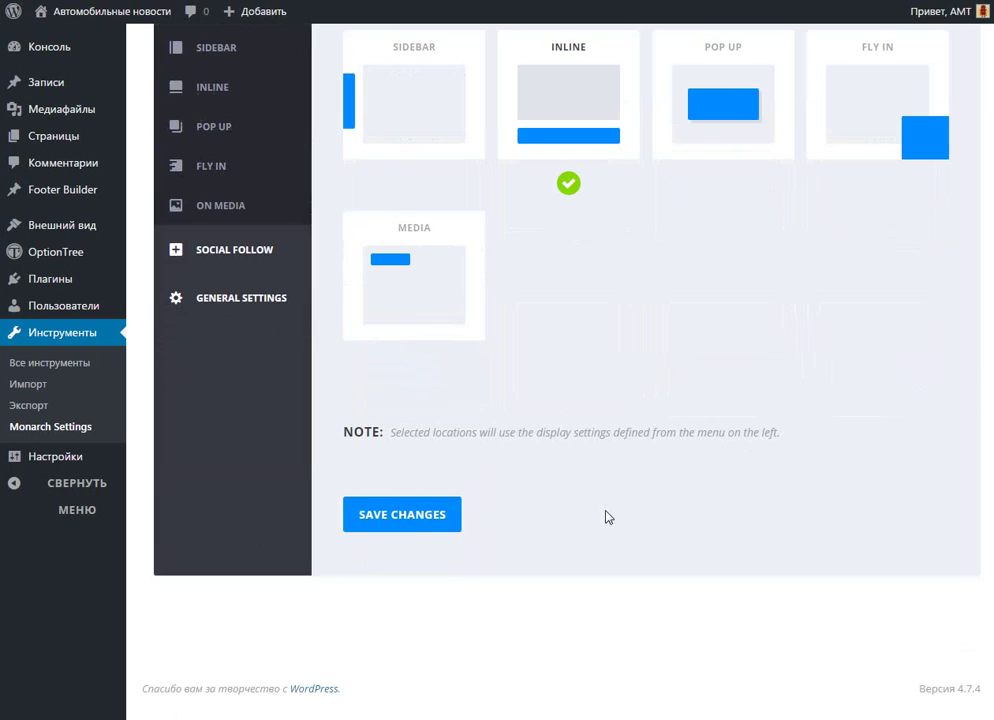
left_click(410, 522)
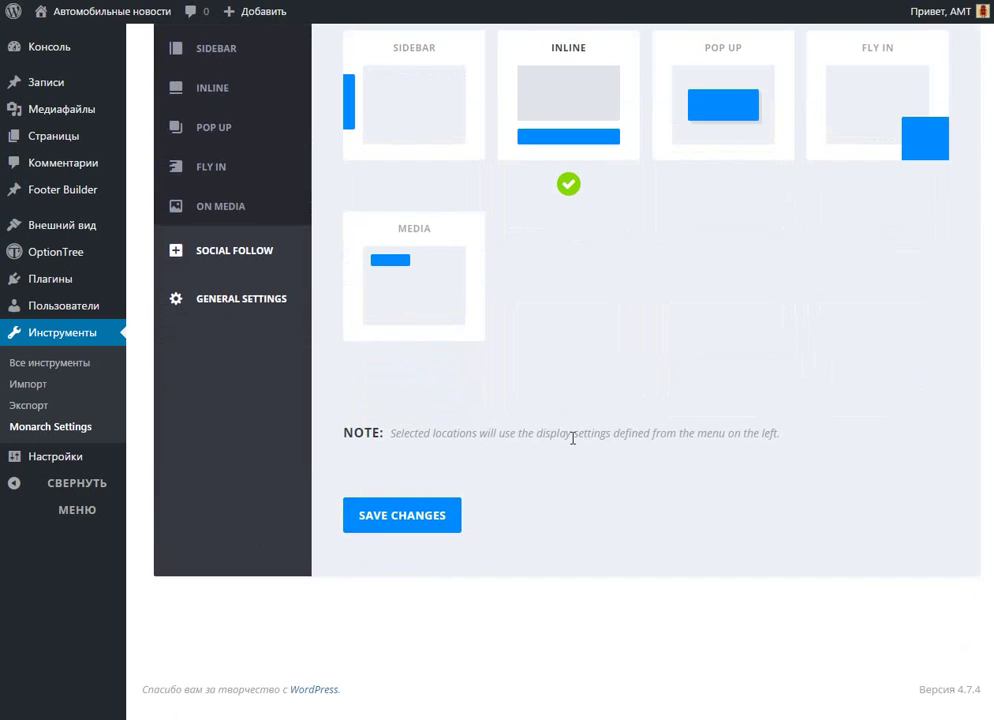
scroll(572, 480, "up", 3)
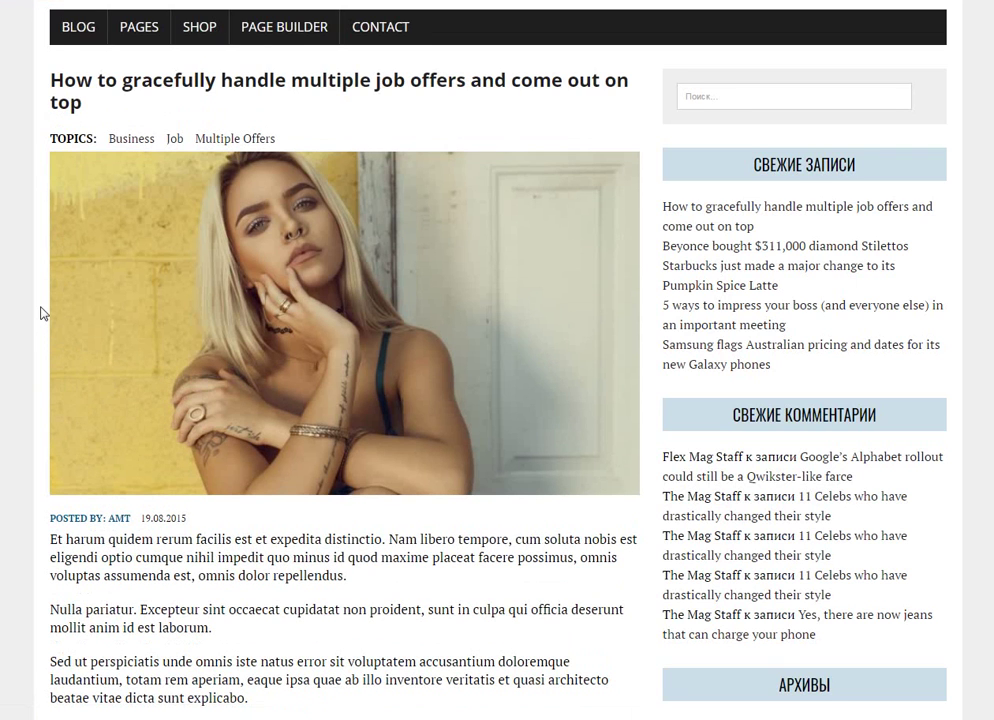
- Look through the article on the public site to check the inline share icons below its content
scroll(42, 313, "down", 2)
scroll(42, 313, "down", 6)
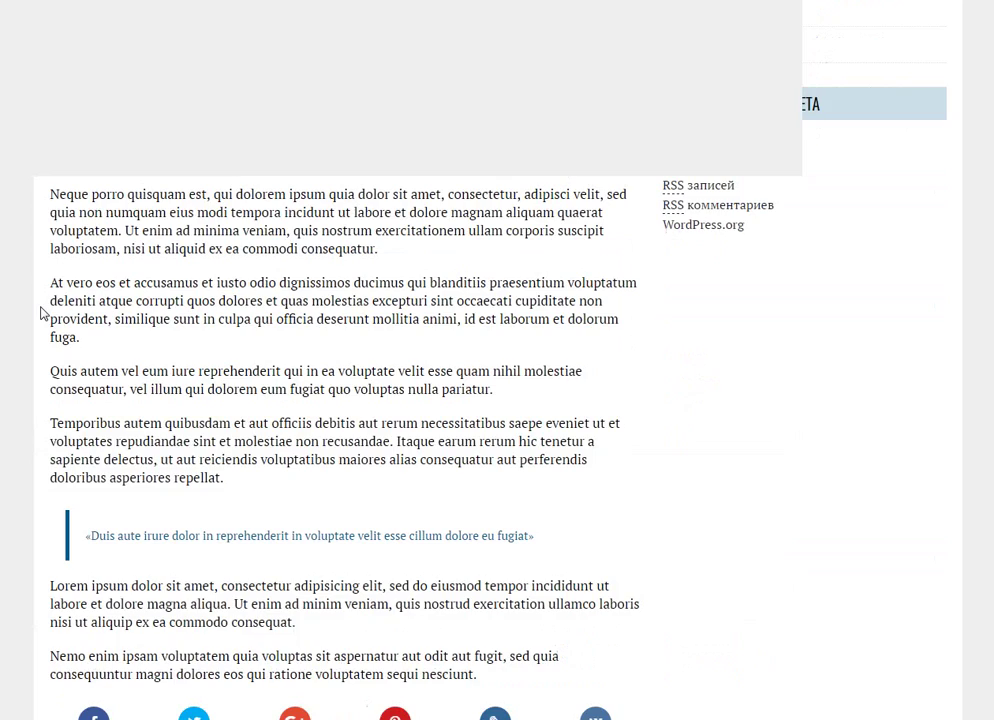
scroll(42, 313, "down", 2)
scroll(41, 313, "up", 3)
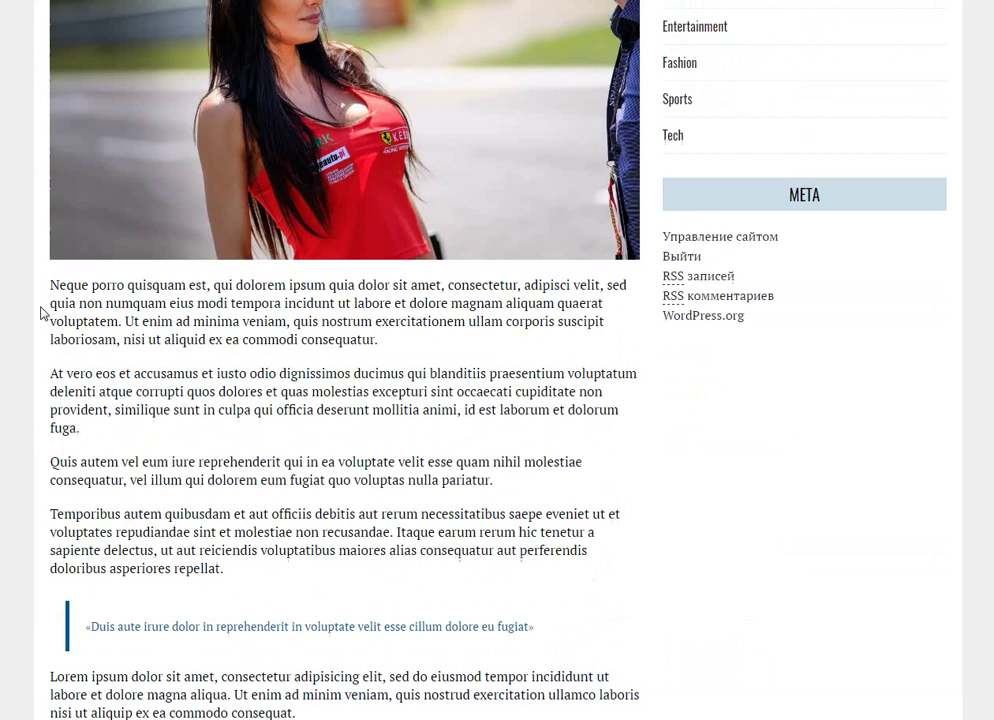
scroll(41, 313, "down", 5)
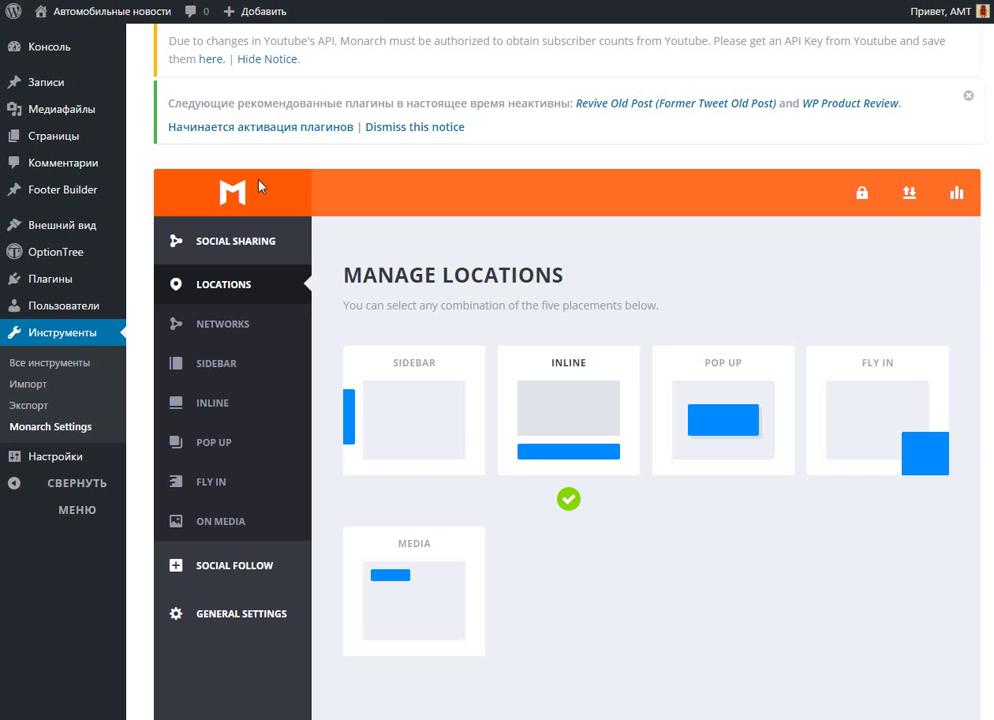
- Review the icon style, icon shape and display settings of the inline share icons
left_click(279, 410)
scroll(408, 355, "down", 2)
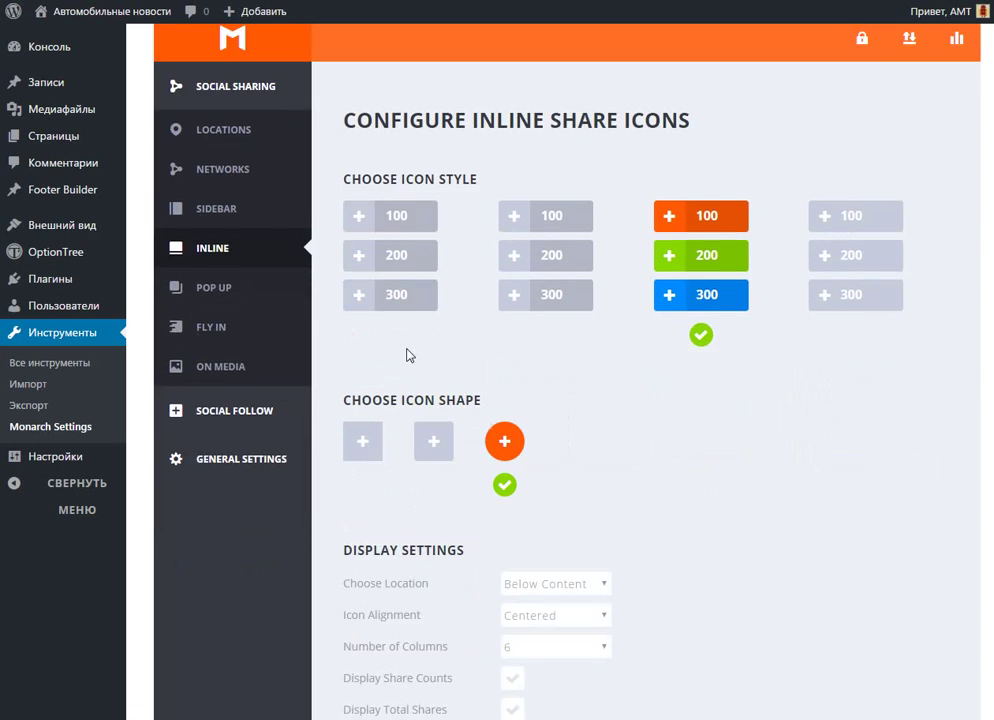
scroll(408, 355, "down", 2)
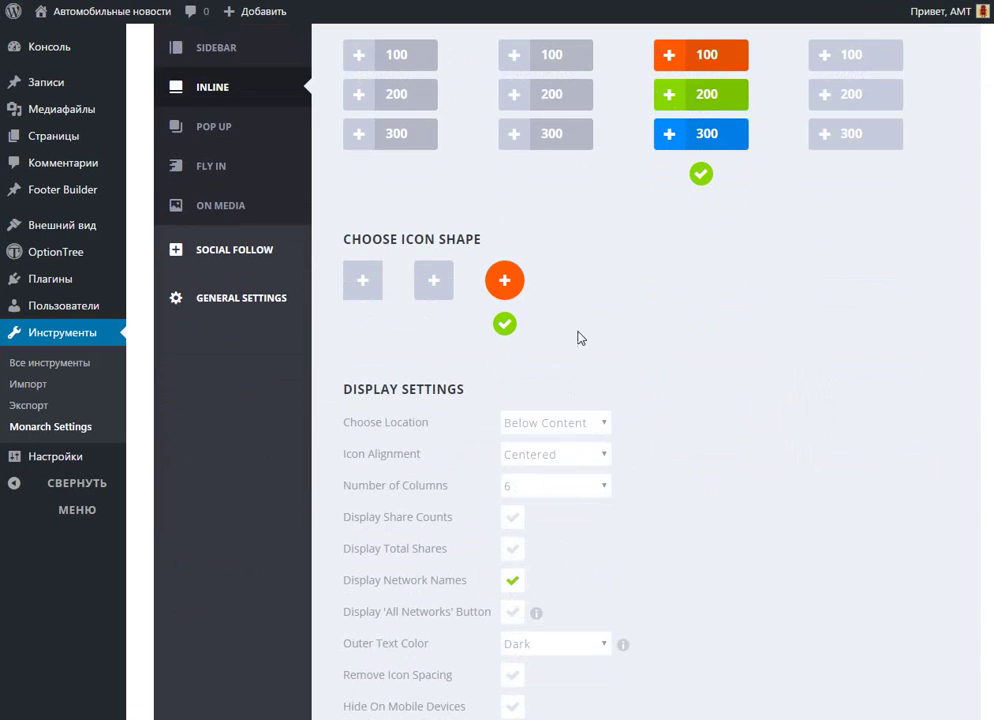
scroll(324, 375, "up", 3)
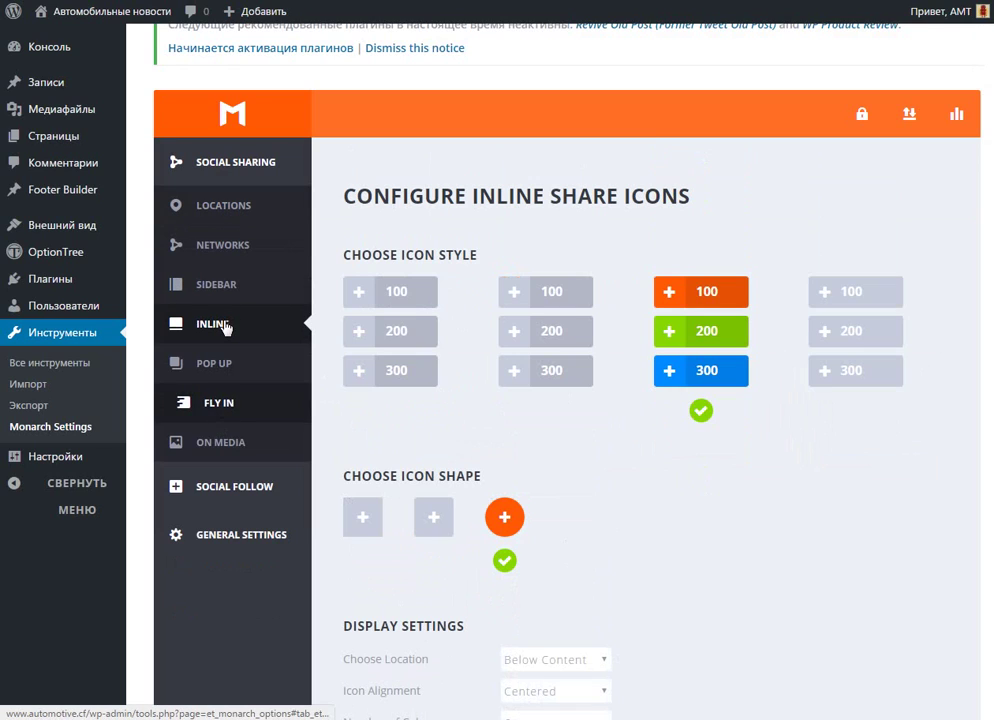
- Enable the Media placement among the sharing locations, save the changes and check the article's images for share icons
left_click(238, 208)
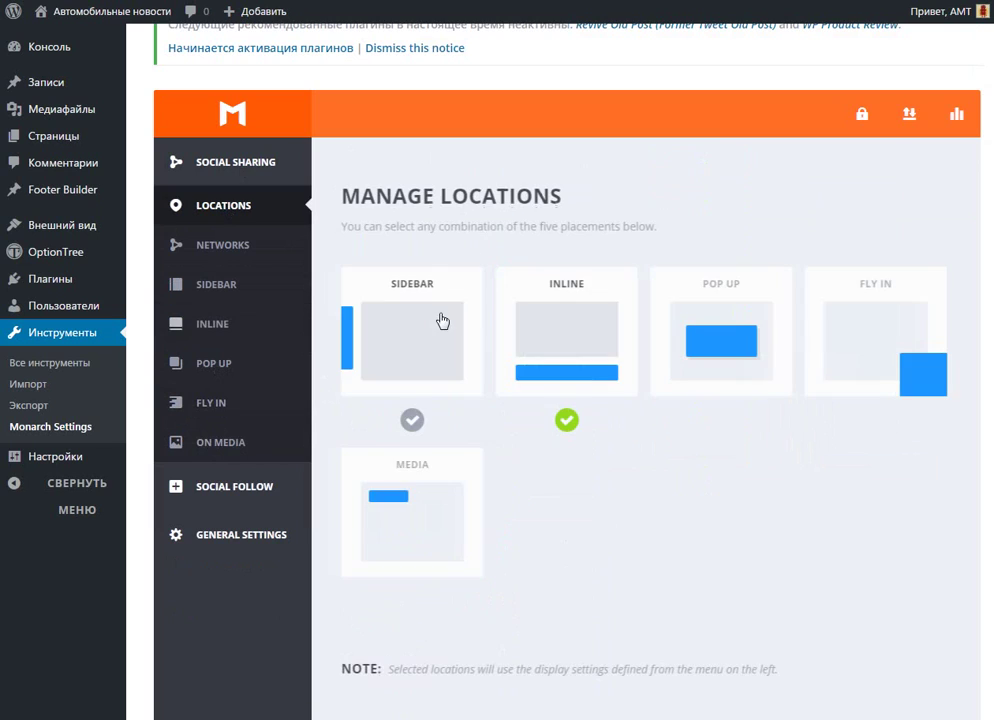
left_click(433, 515)
scroll(559, 444, "down", 2)
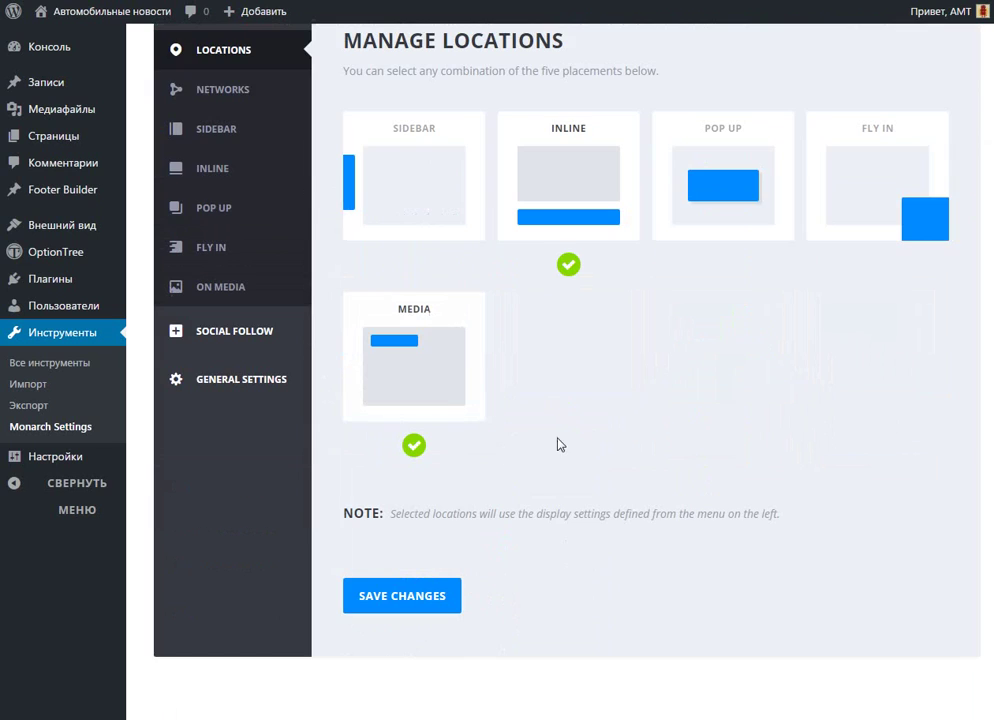
scroll(559, 444, "down", 1)
left_click(404, 515)
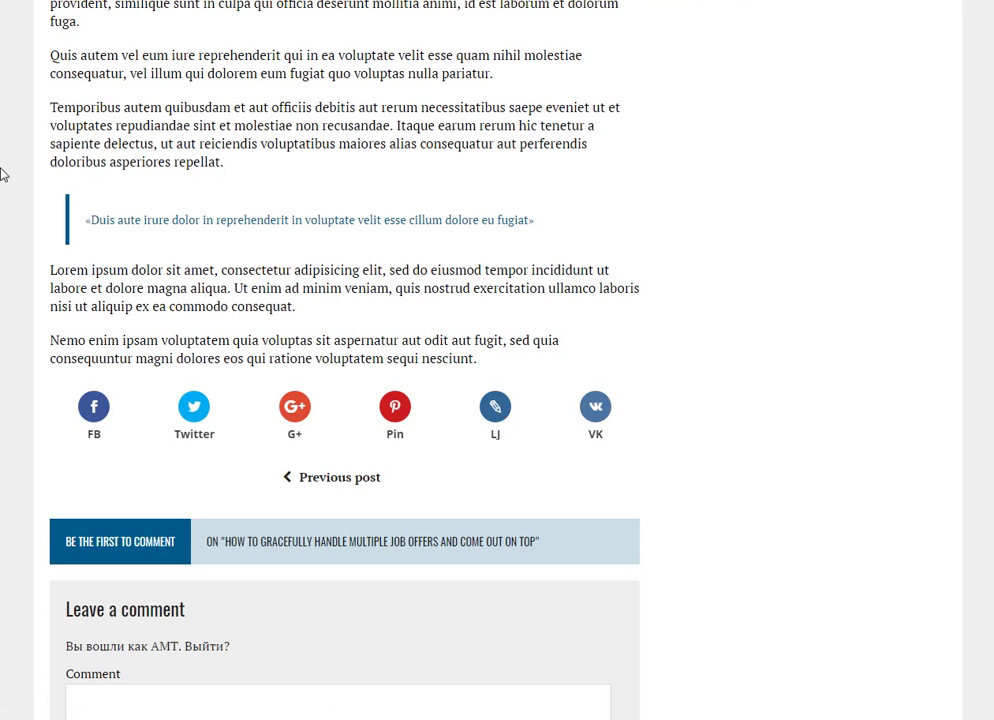
scroll(3, 174, "up", 10)
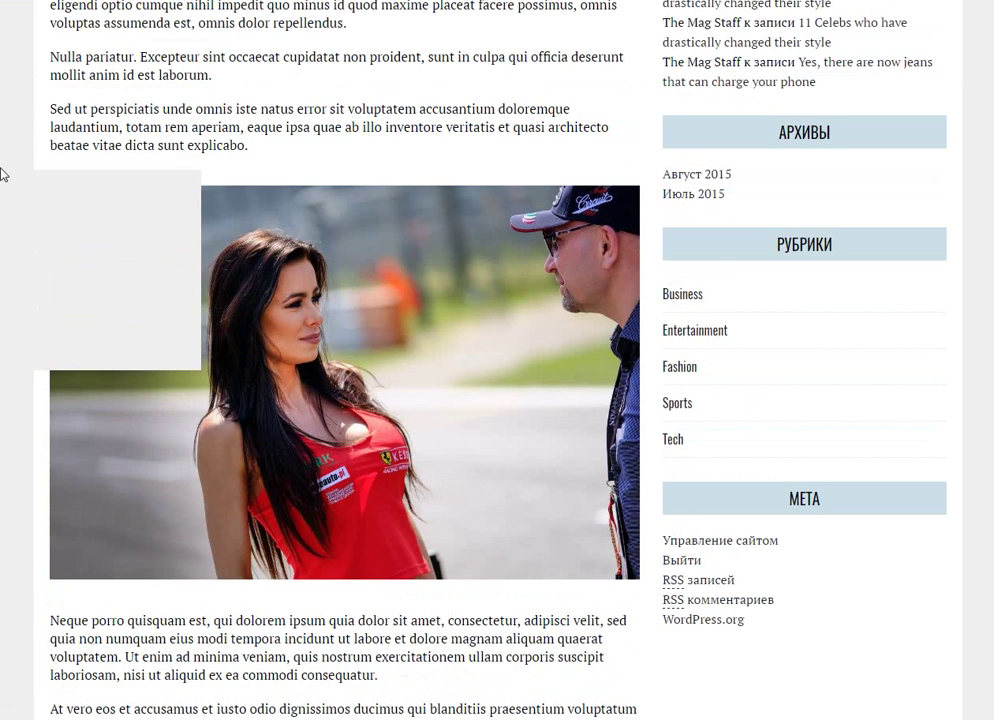
mouse_move(306, 311)
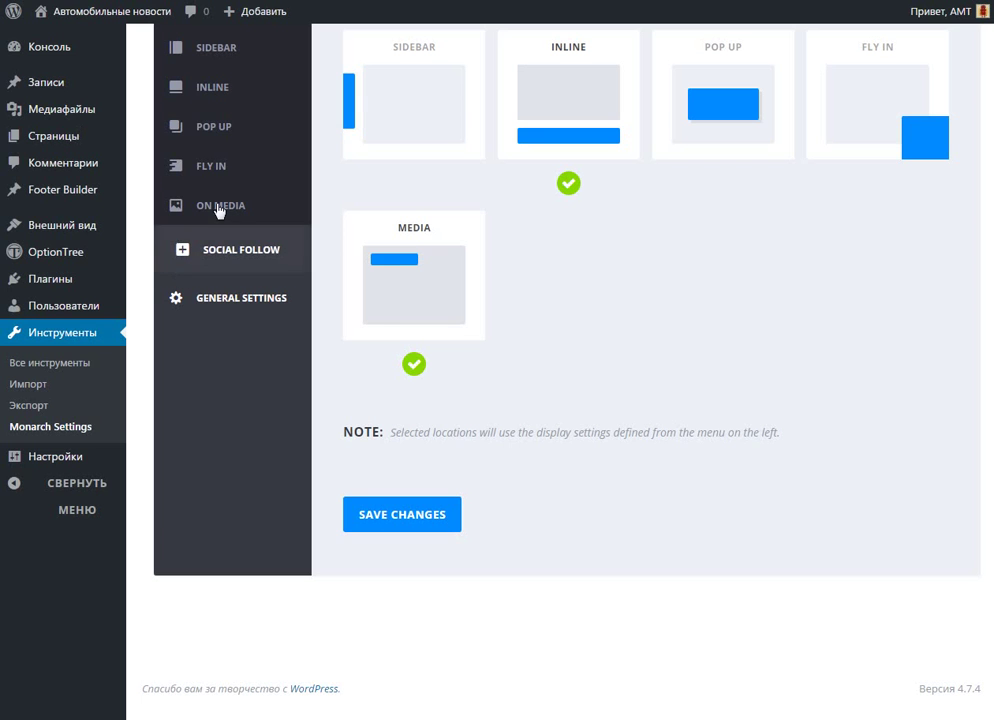
- Review the icon style, icon shape, display, color and post type settings of the on-media share icons
left_click(215, 206)
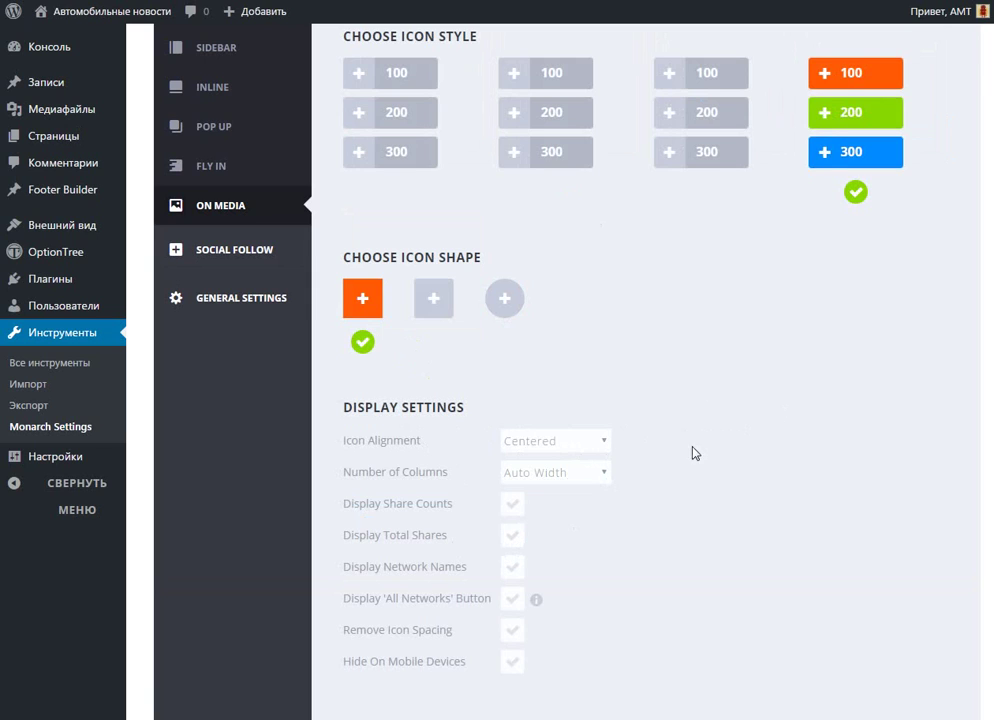
scroll(703, 419, "down", 5)
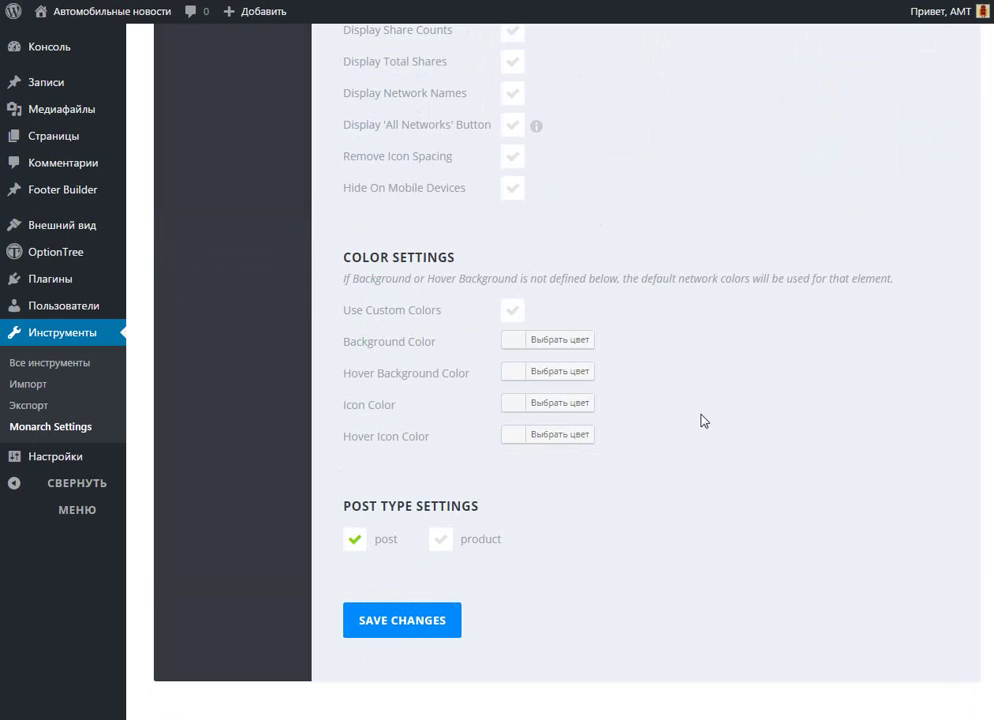
left_click(354, 541)
- Add Facebook, Twitter, Google+ and VKontakte to the social follow networks
scroll(666, 505, "up", 6)
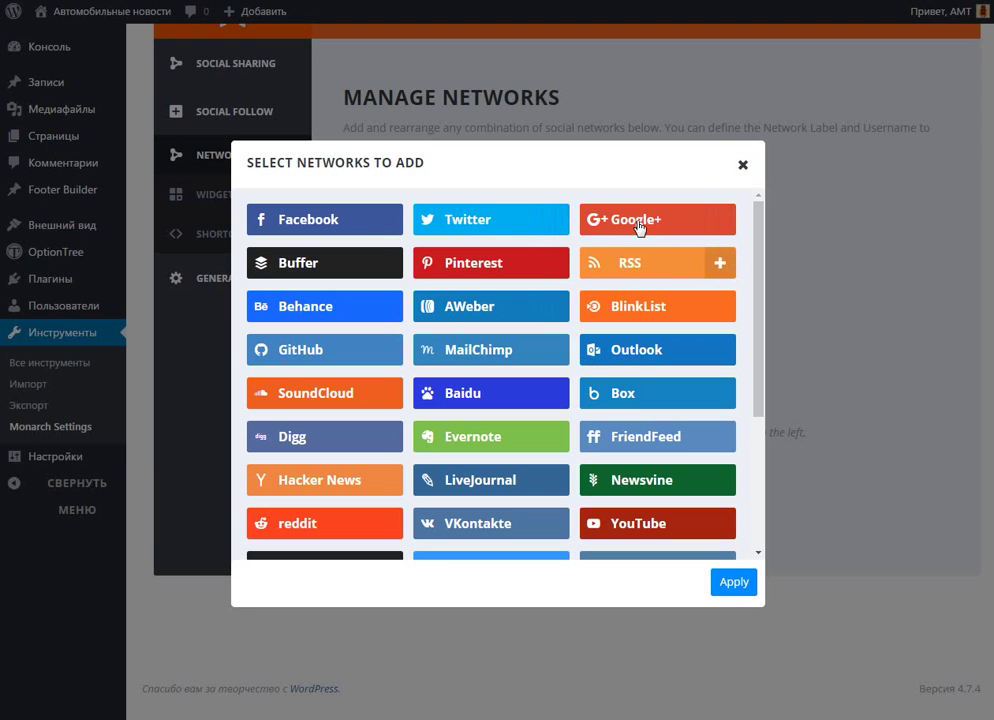
mouse_move(641, 222)
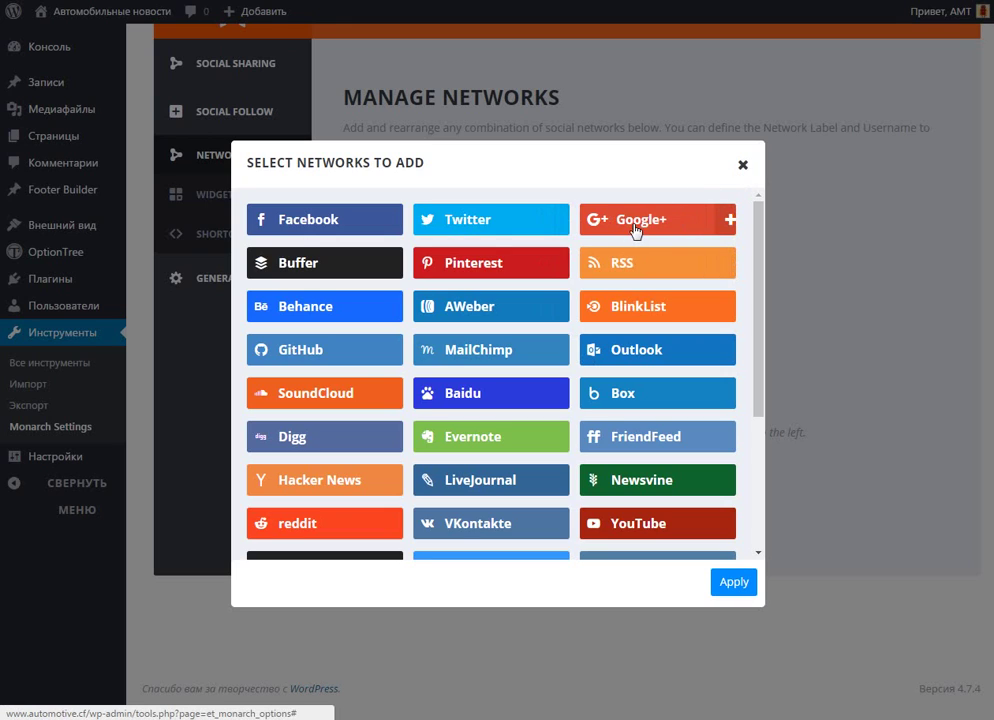
left_click(637, 224)
left_click(493, 224)
left_click(340, 224)
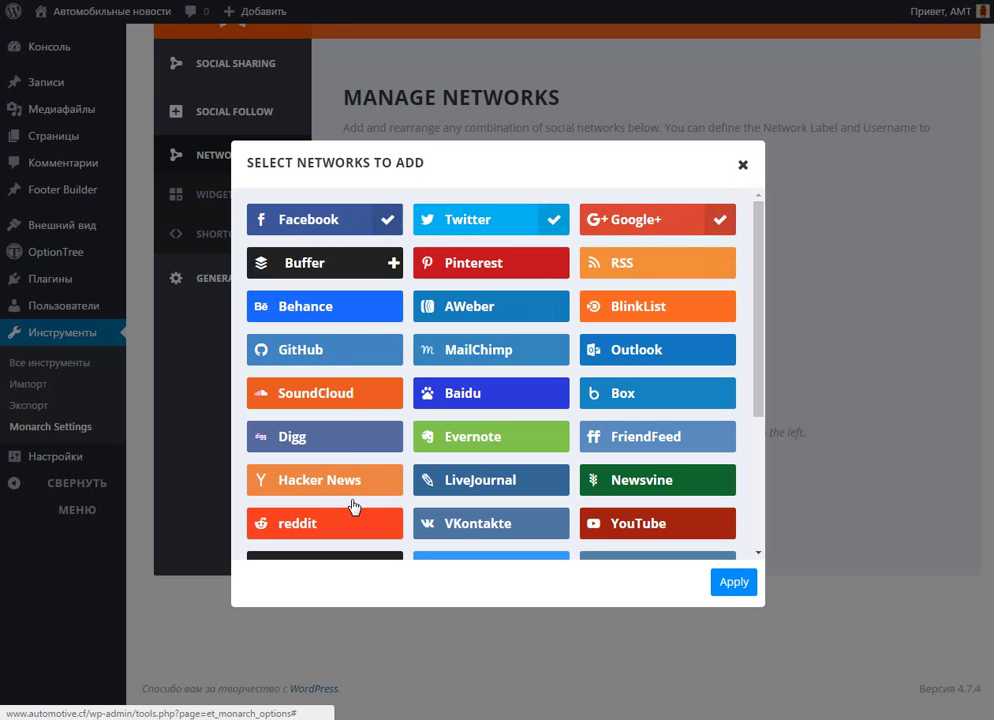
left_click(548, 524)
left_click(736, 584)
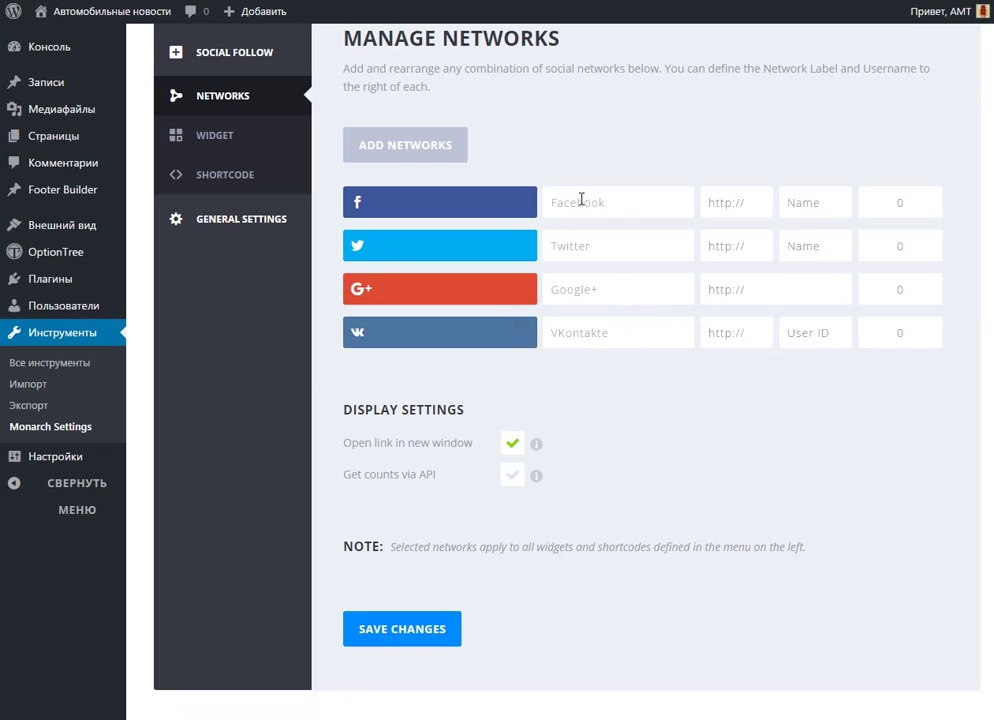
- Look over the link and name fields of the added follow networks and save the changes
left_click(745, 205)
scroll(288, 308, "up", 2)
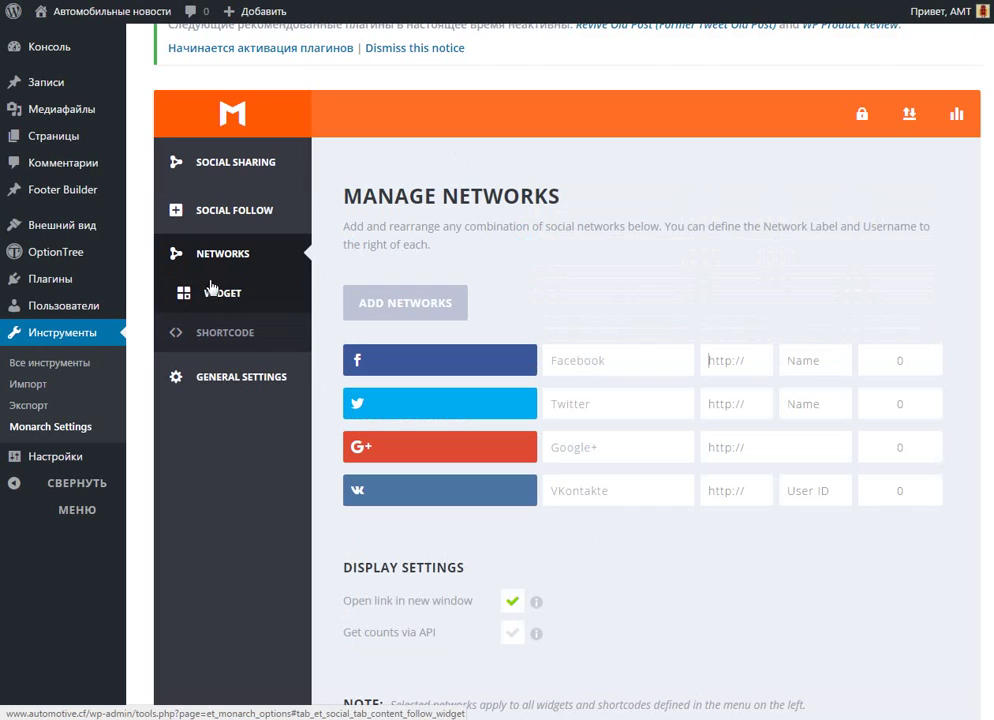
mouse_move(82, 224)
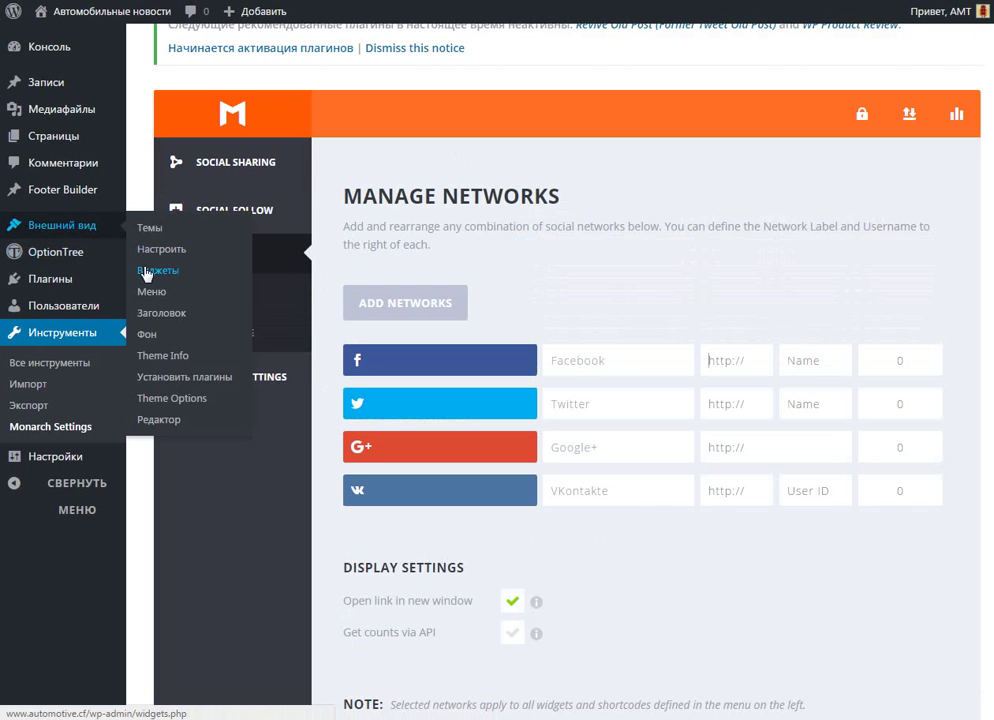
scroll(333, 355, "down", 3)
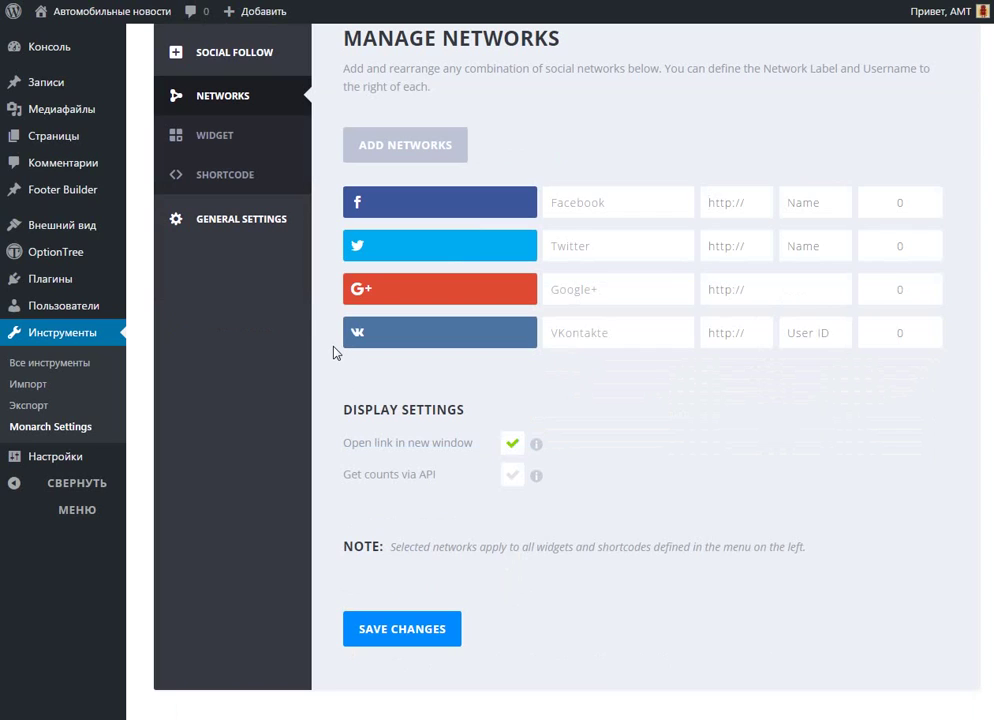
left_click(455, 638)
- Open the site's widget management in a separate tab, add the Monarch Follow widget above the search widget in Global Sidebar and save it
mouse_move(118, 241)
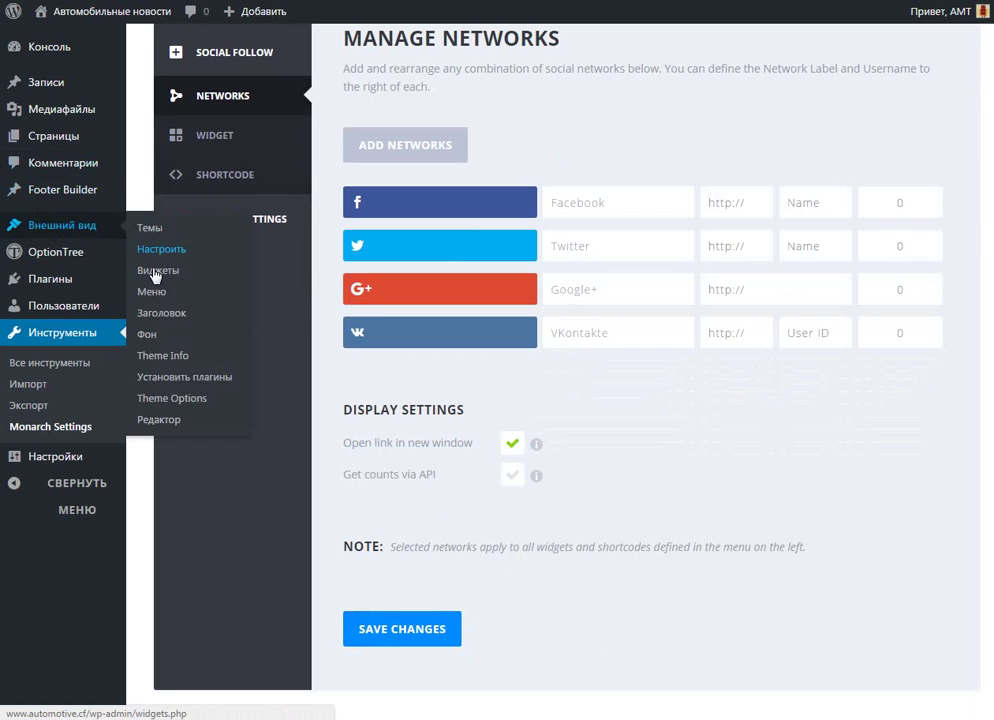
right_click(146, 270)
left_click(230, 281)
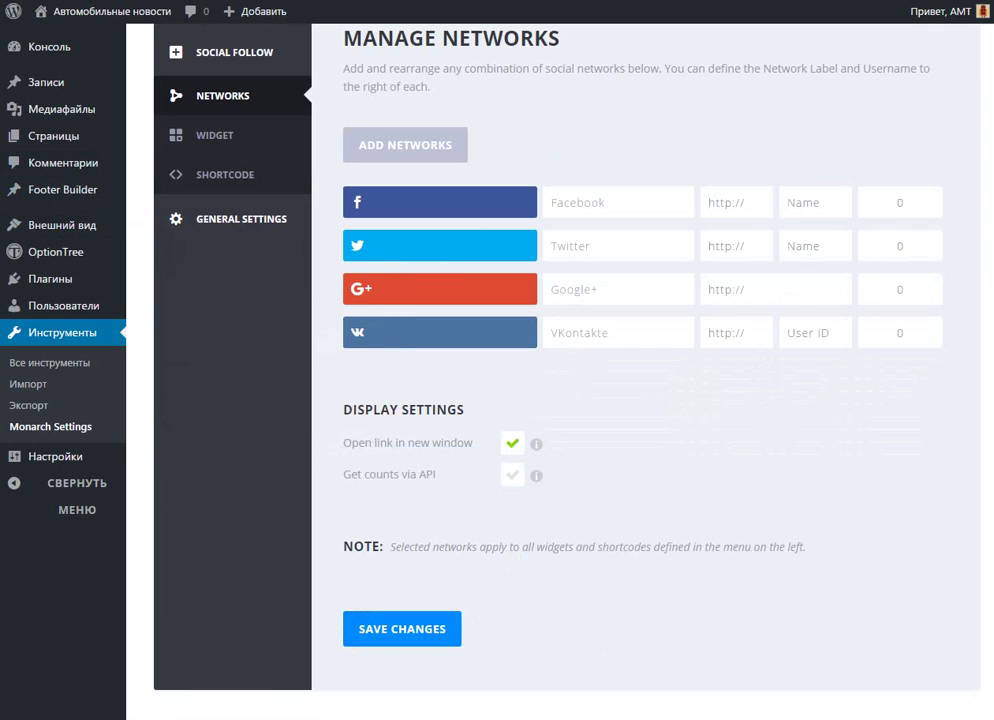
left_click(375, 20)
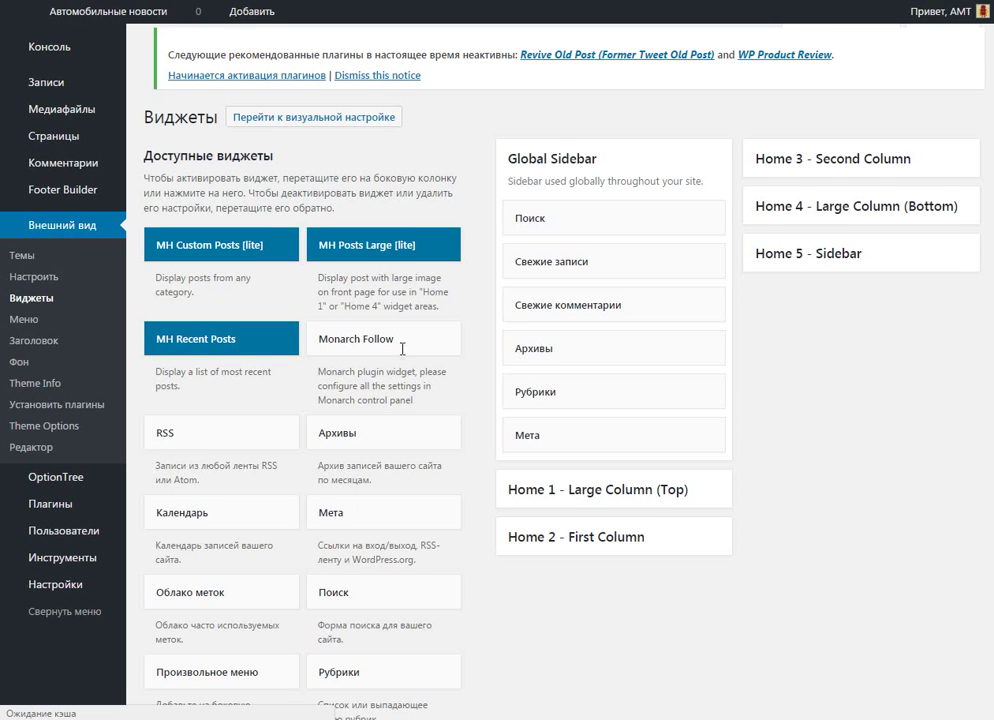
left_click_drag(634, 215, 632, 219)
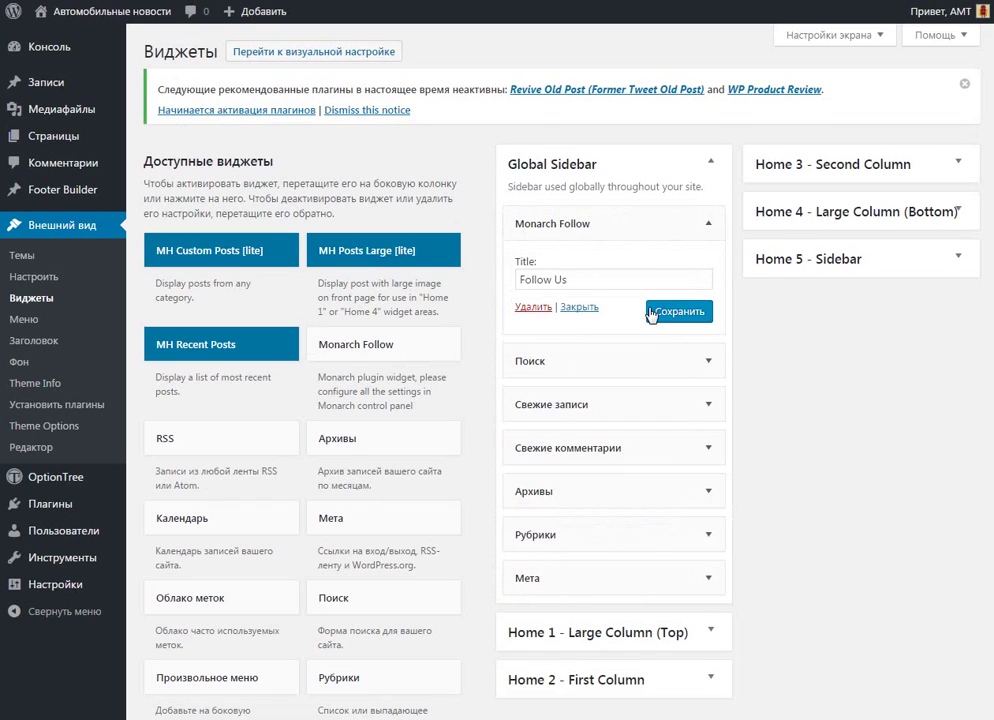
left_click(669, 314)
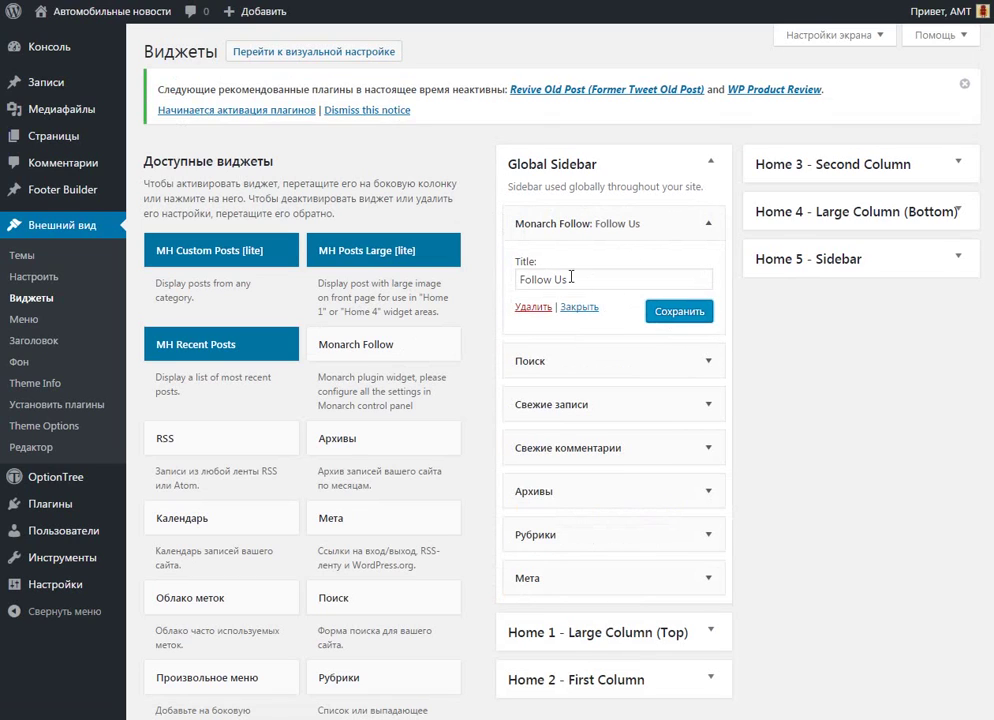
- Set the Monarch Follow widget's title to МОНАРХ, save it and check the article's sidebar on the public site
left_click_drag(568, 279, 496, 271)
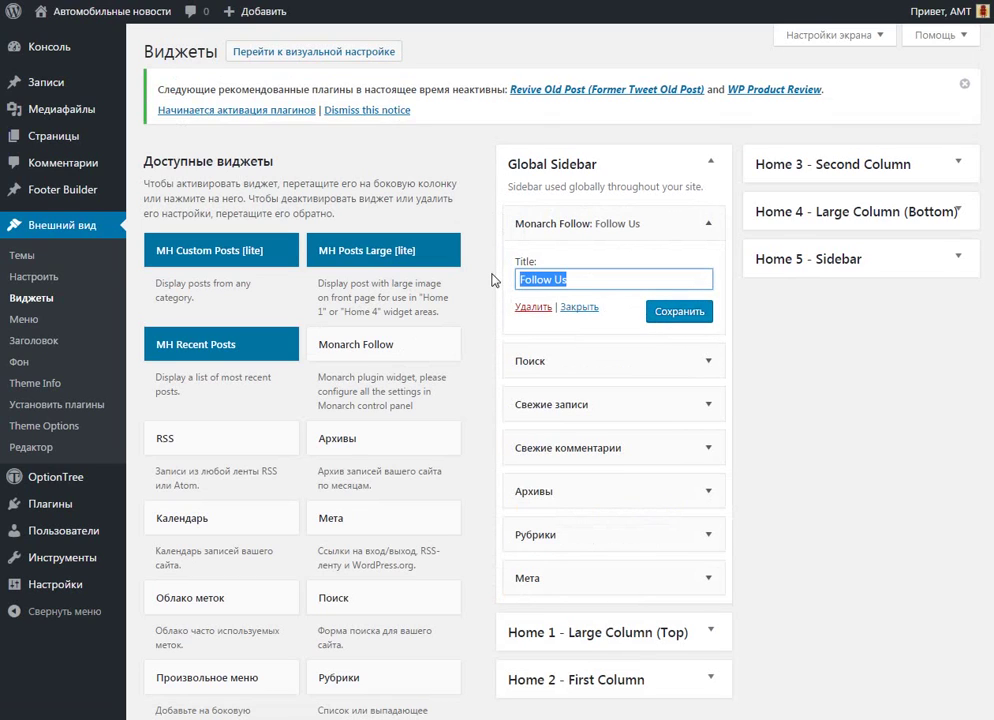
type("MOH")
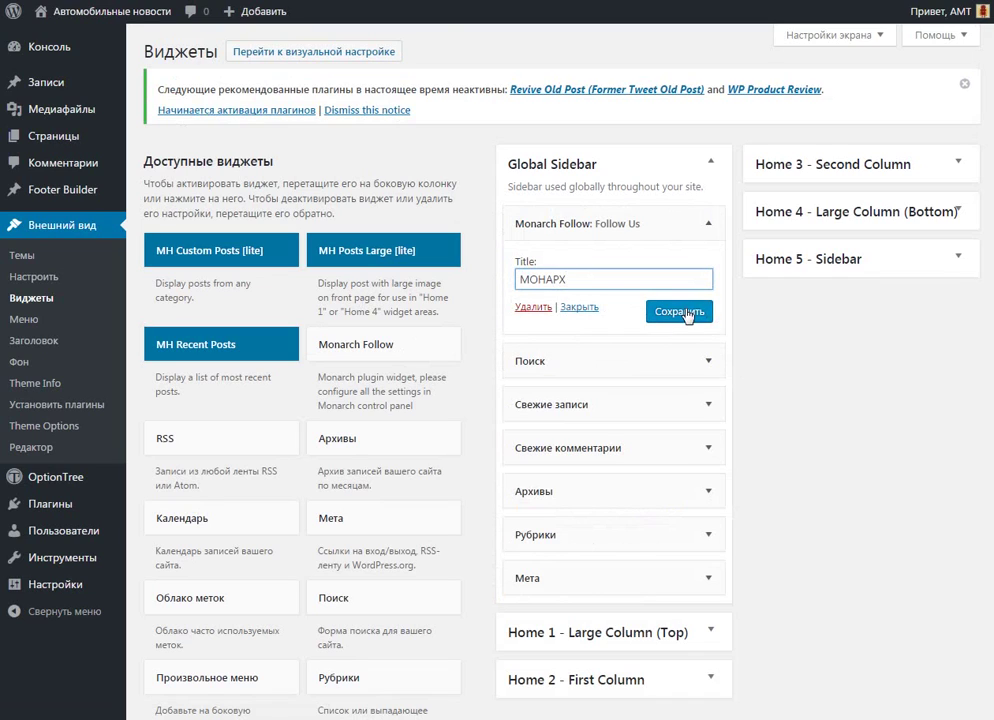
left_click(690, 312)
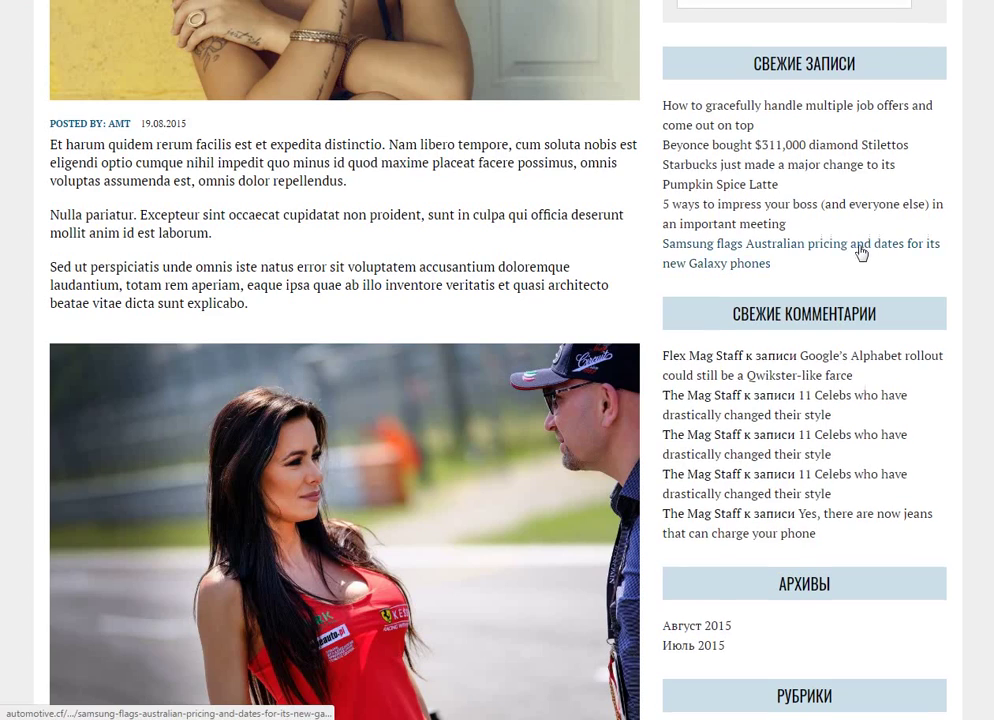
scroll(861, 254, "up", 4)
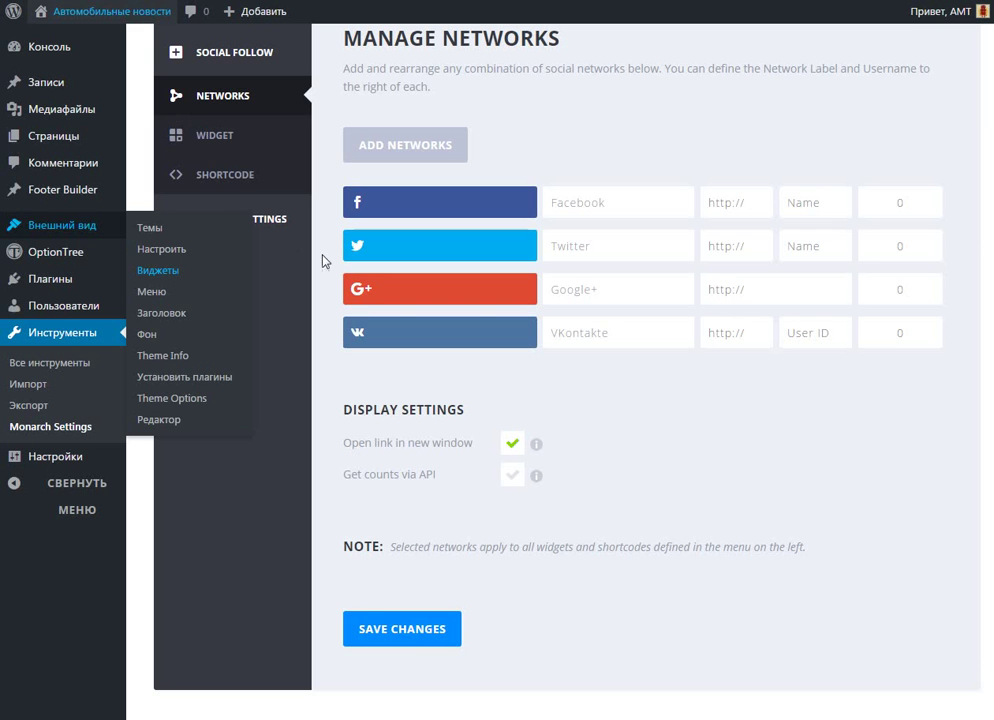
- Turn off Display Total Followers and Display Network Names in Monarch's social follow widget settings
left_click(222, 137)
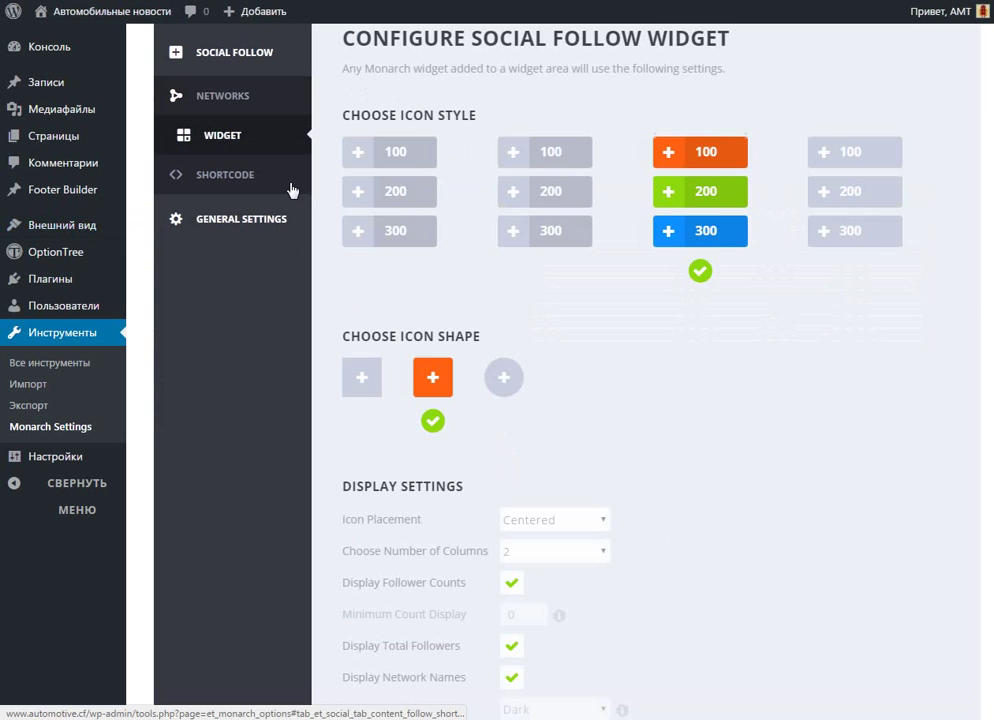
scroll(615, 307, "down", 2)
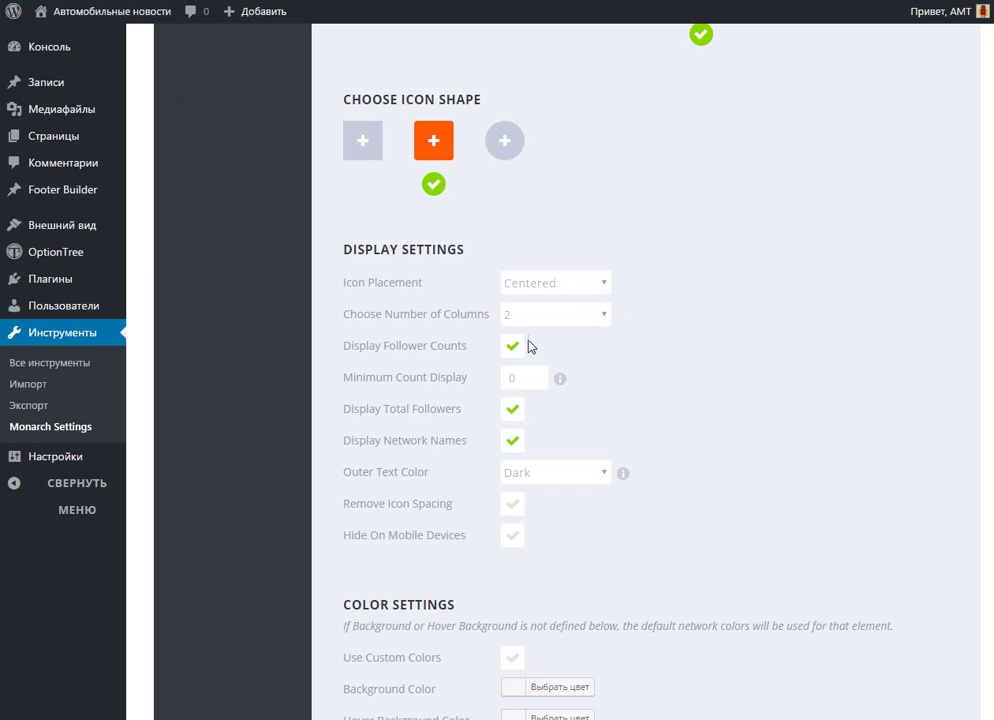
left_click(513, 446)
scroll(763, 375, "down", 2)
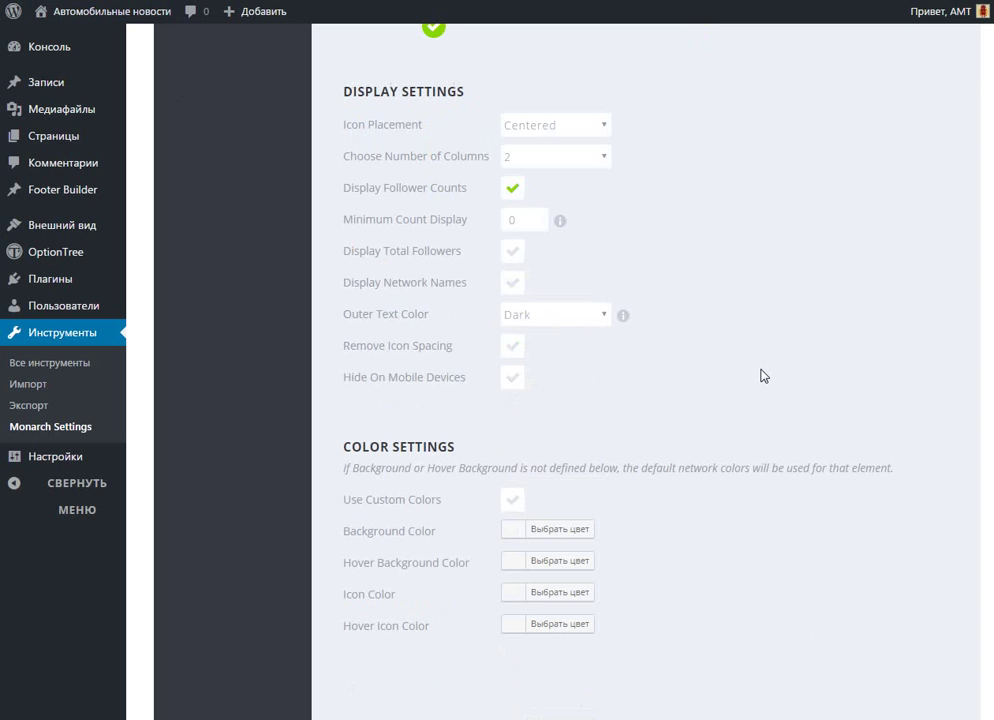
- Set the social follow widget's number of columns to 4 and save the changes
left_click(607, 158)
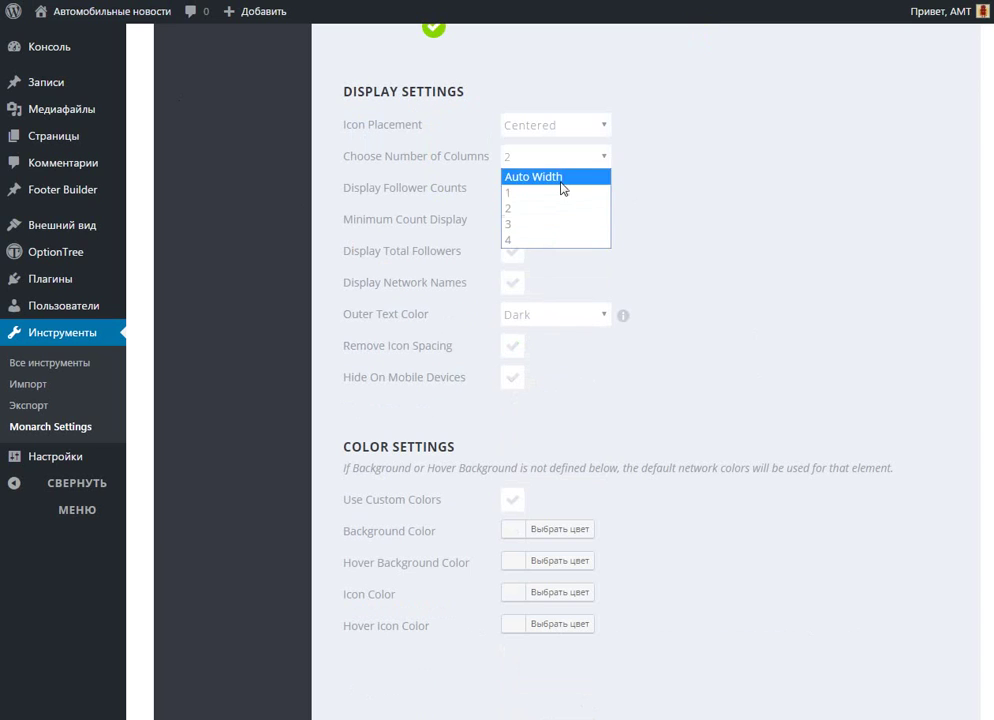
left_click(526, 240)
scroll(657, 283, "down", 1)
scroll(655, 290, "down", 3)
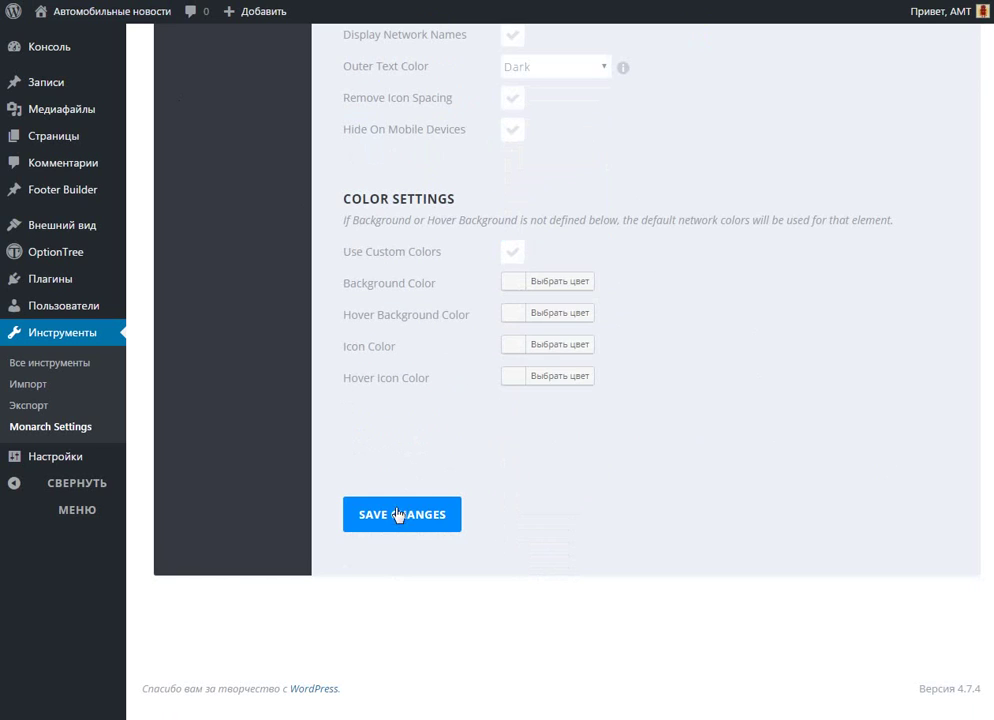
left_click(399, 514)
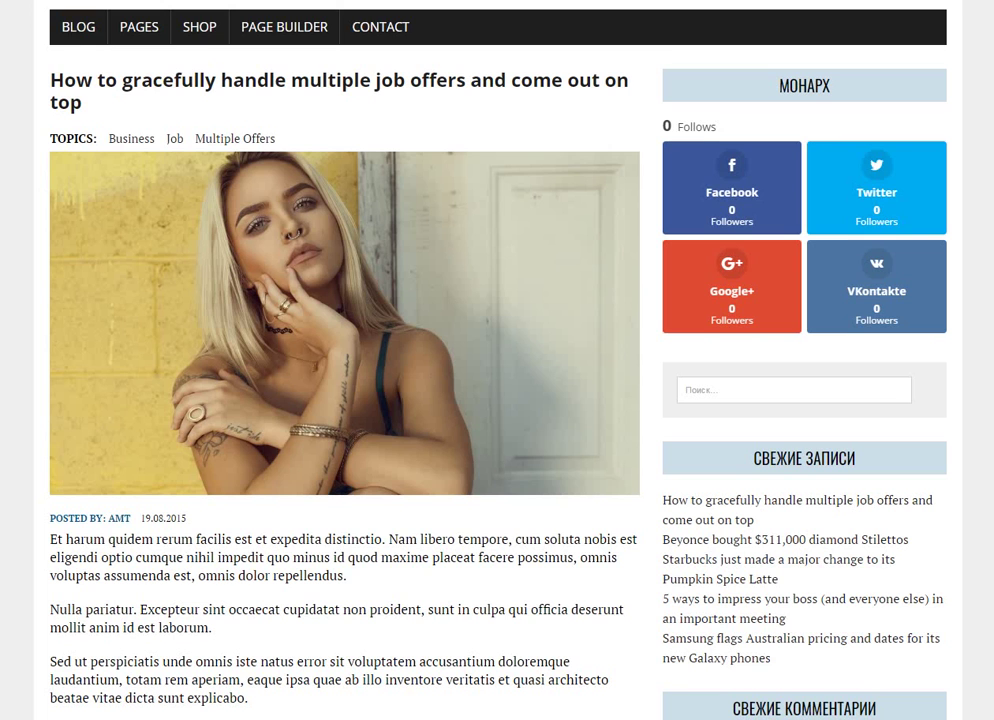
- Reload the public article and check the layout of the follow icons in its sidebar
left_click(73, 34)
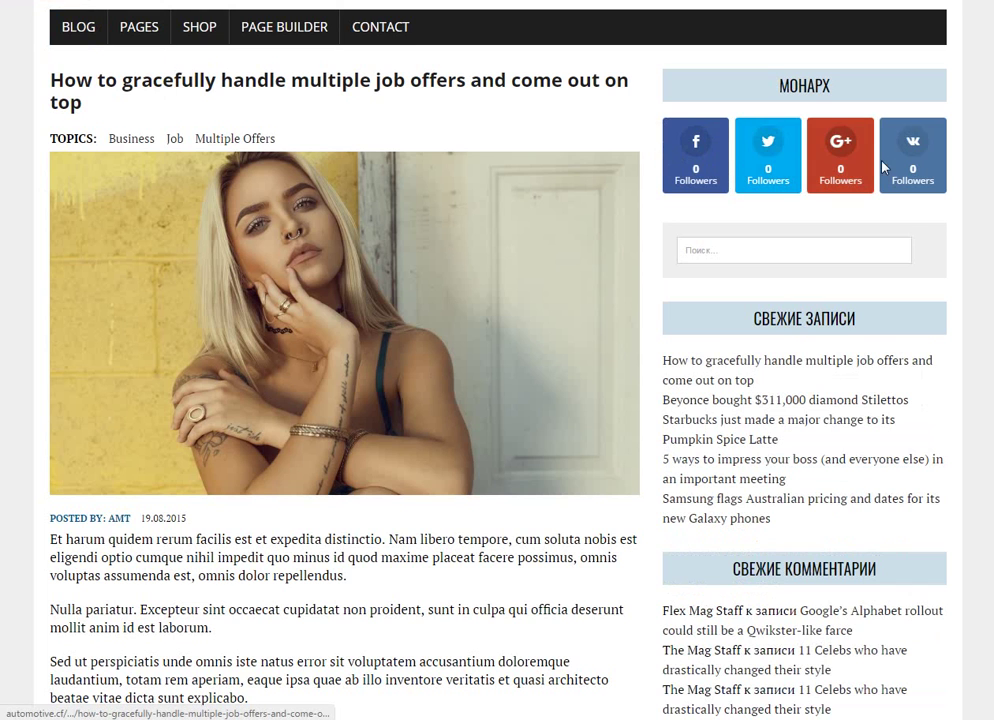
scroll(656, 182, "down", 3)
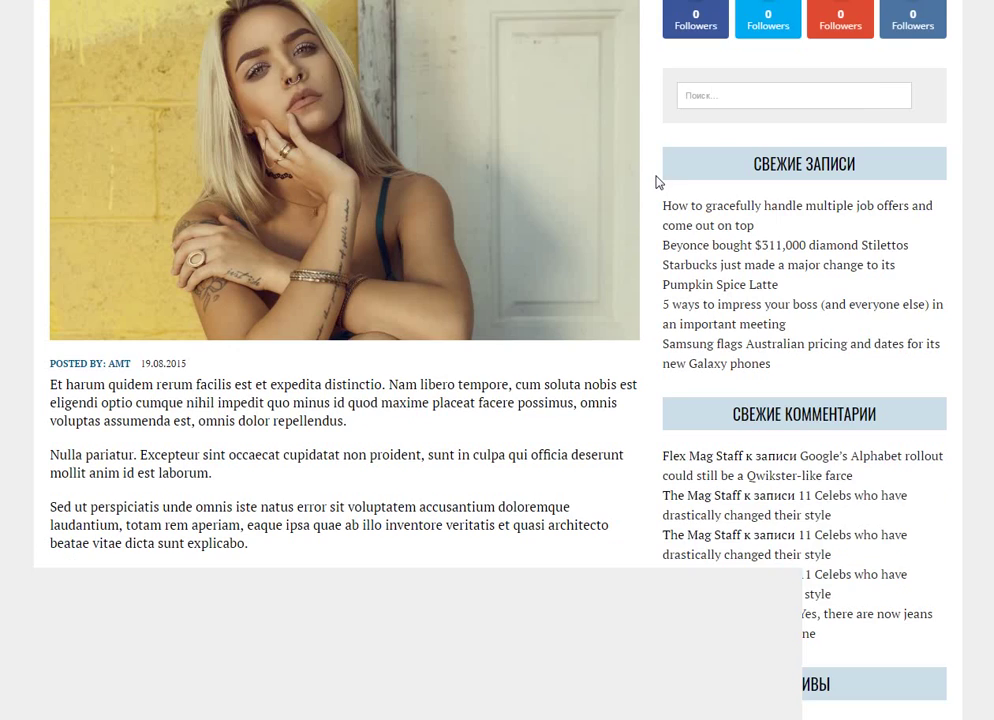
scroll(656, 182, "up", 4)
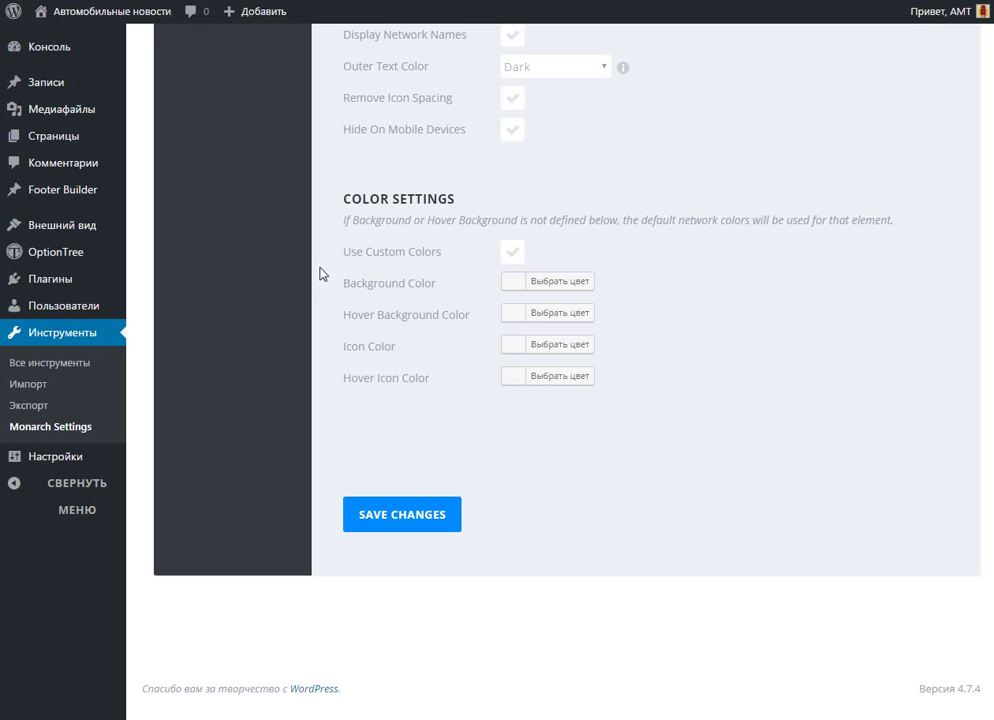
- Review the social follow shortcode's icon style, shape, display and color settings and its shortcode generator
scroll(297, 260, "up", 4)
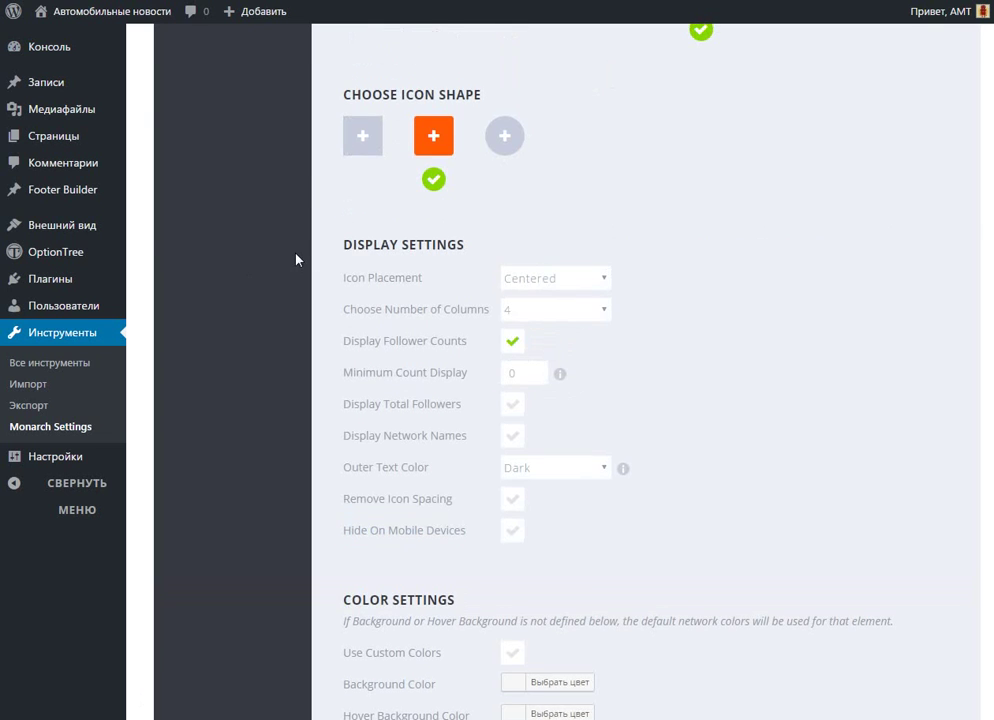
scroll(296, 260, "up", 3)
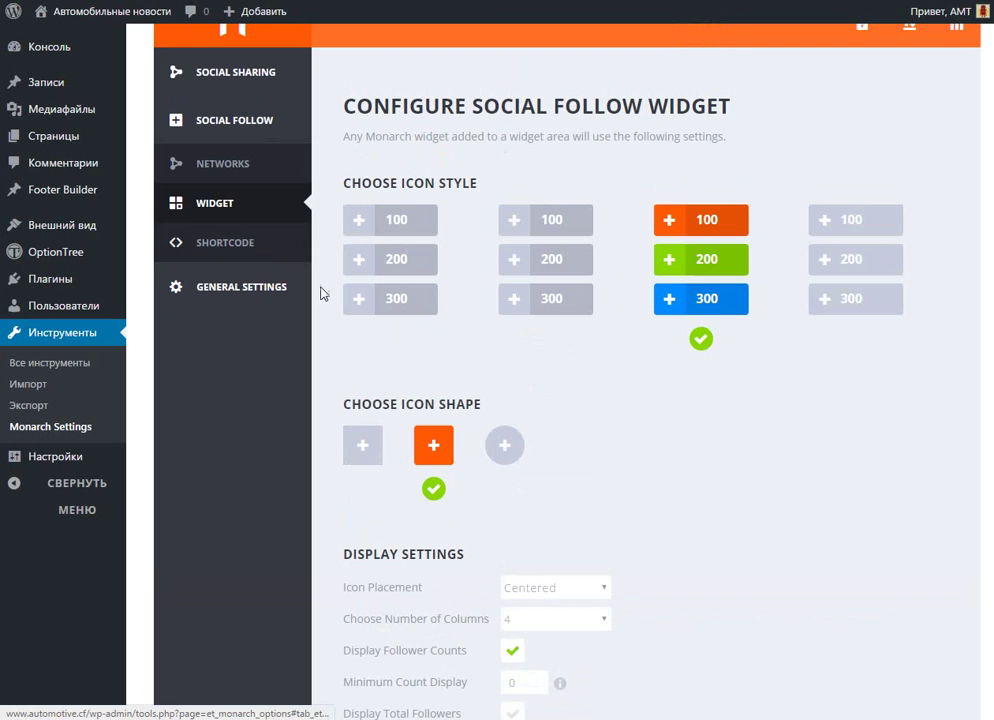
left_click(261, 259)
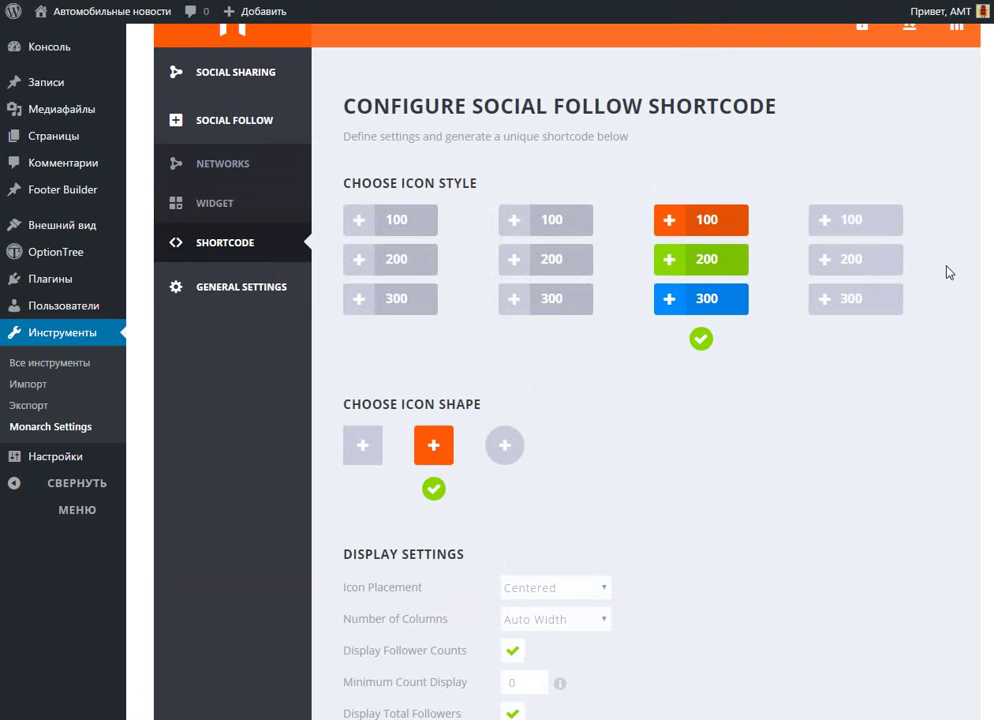
scroll(655, 538, "down", 3)
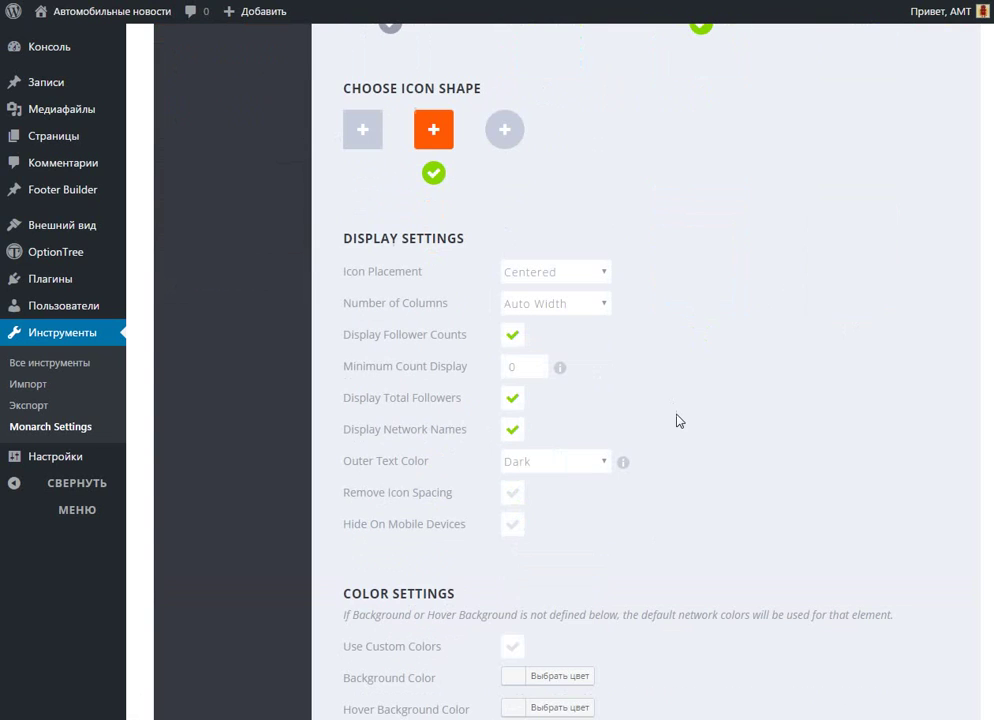
scroll(679, 416, "down", 4)
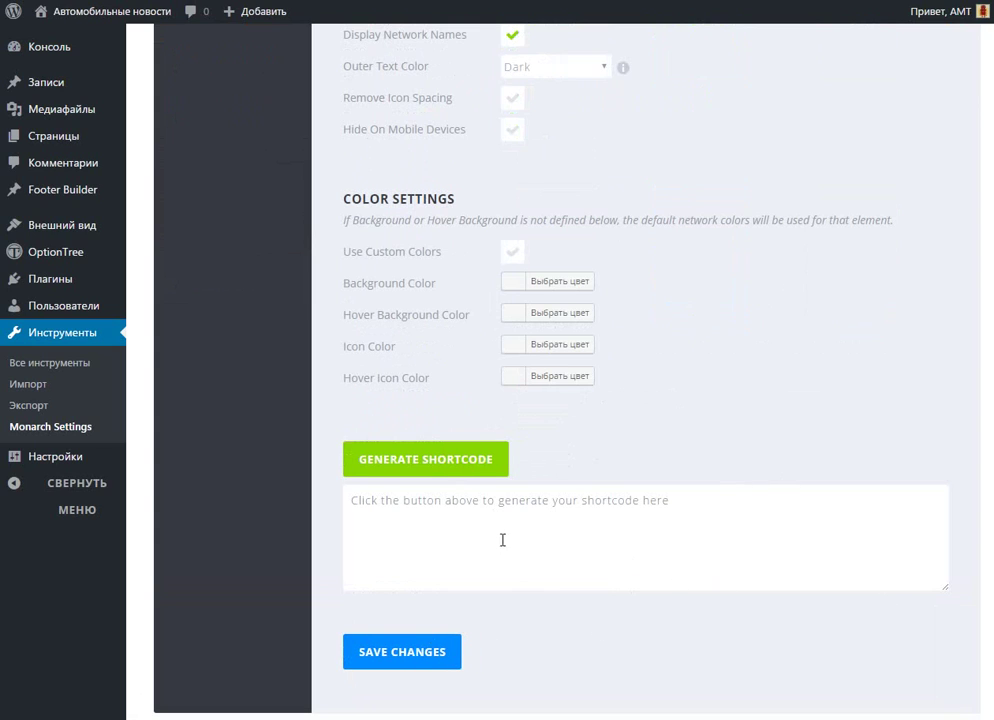
scroll(402, 395, "up", 4)
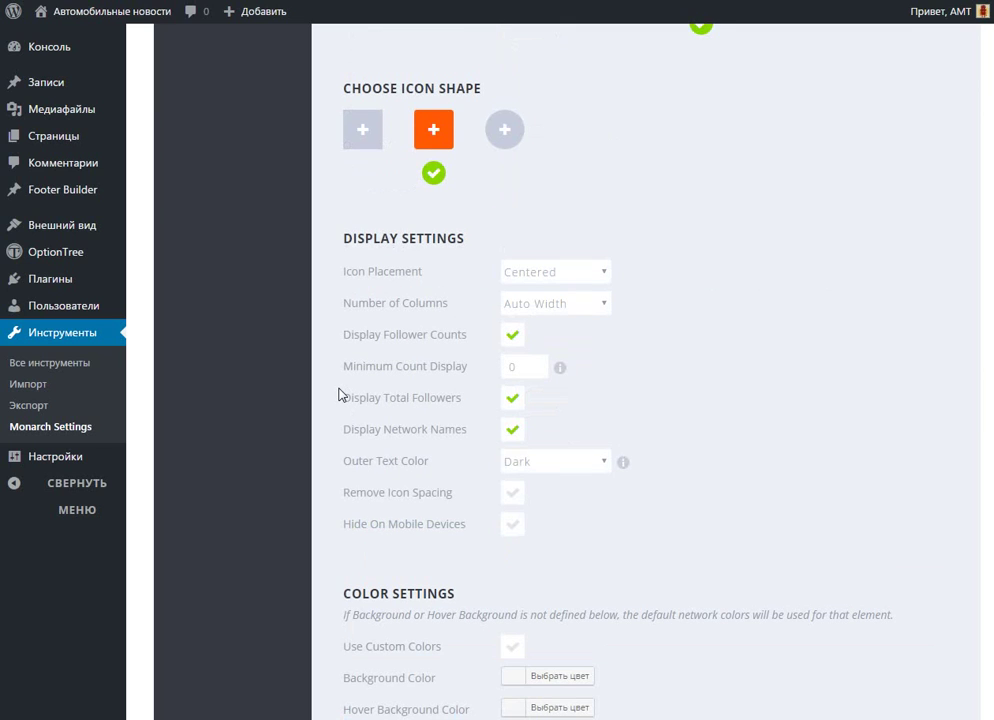
scroll(339, 394, "up", 4)
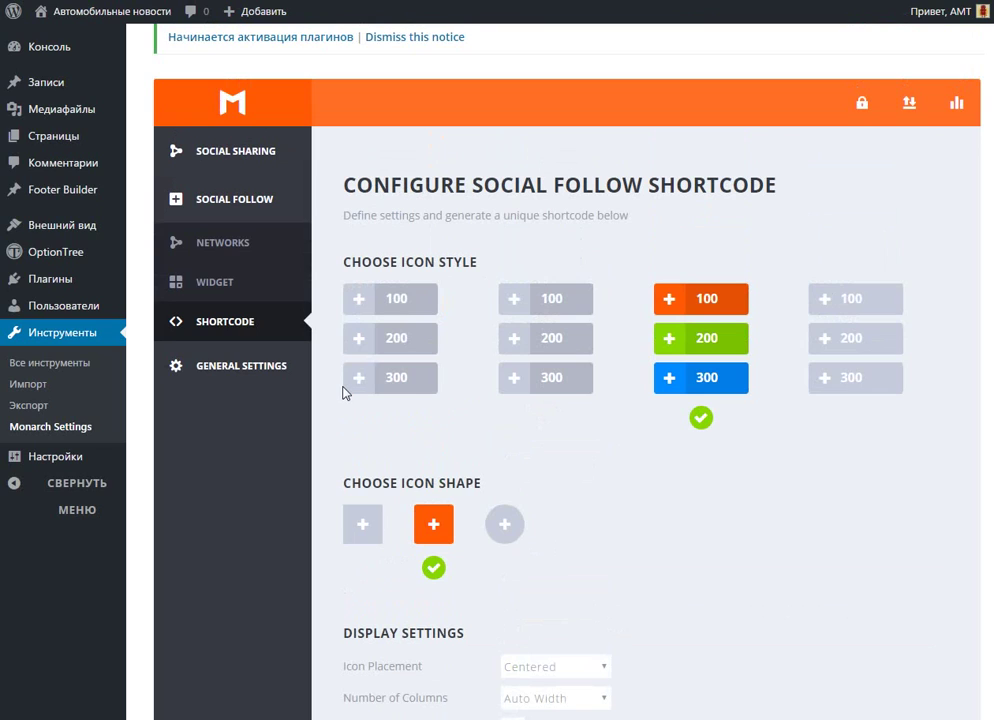
- Review Monarch's general settings, including count update frequency, WordPress loop reset, Facebook API fields and custom CSS, plus the API authorization notices
left_click(284, 373)
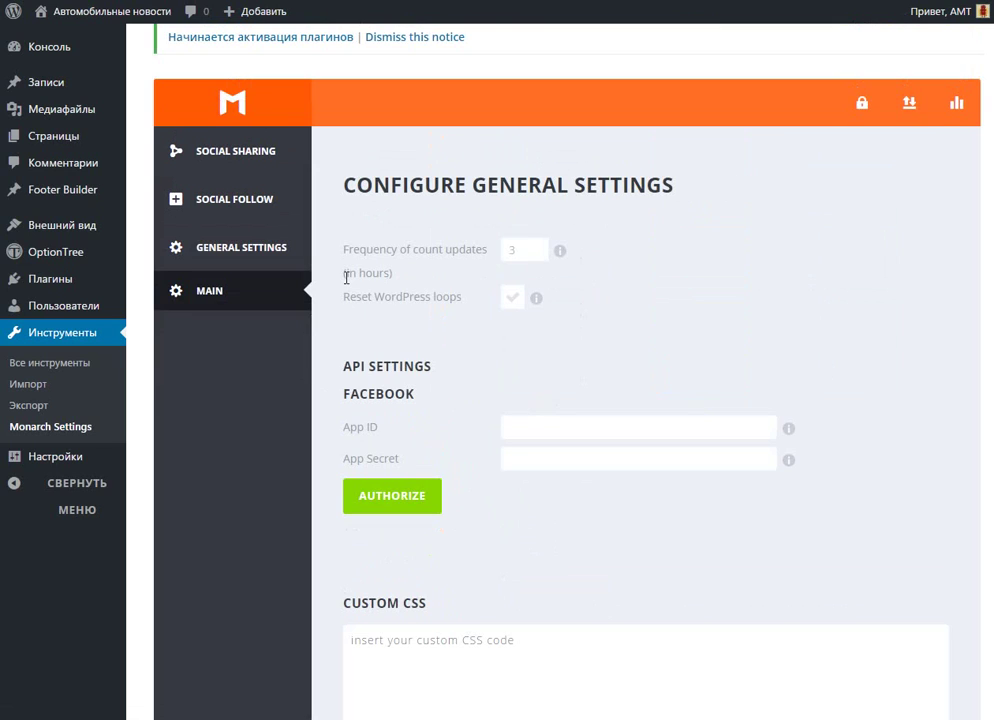
scroll(346, 280, "down", 3)
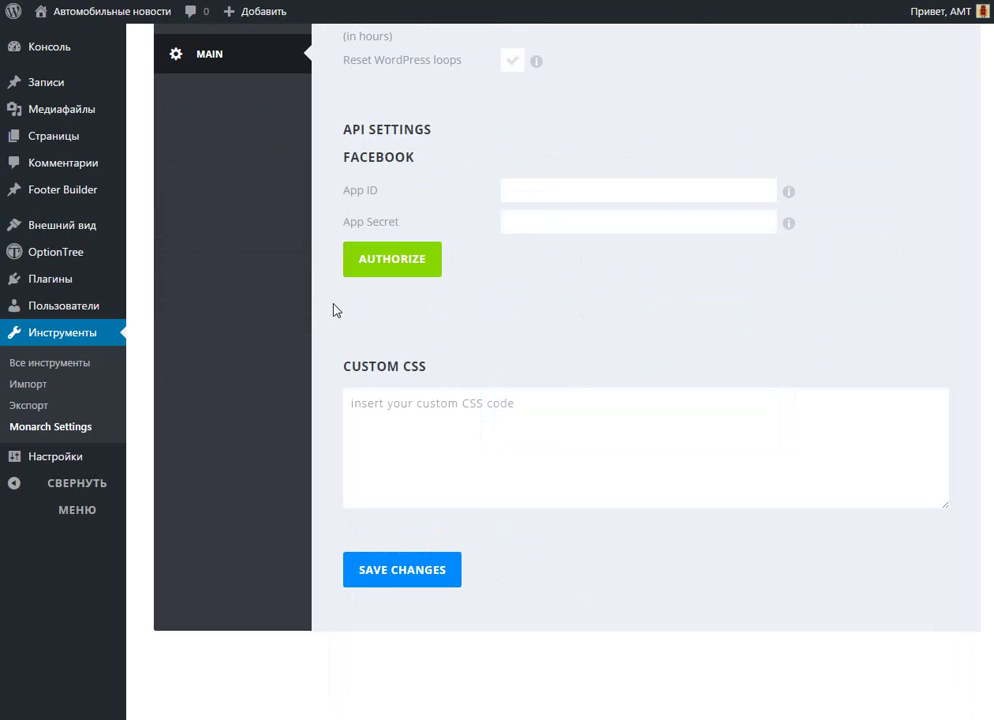
scroll(334, 310, "up", 3)
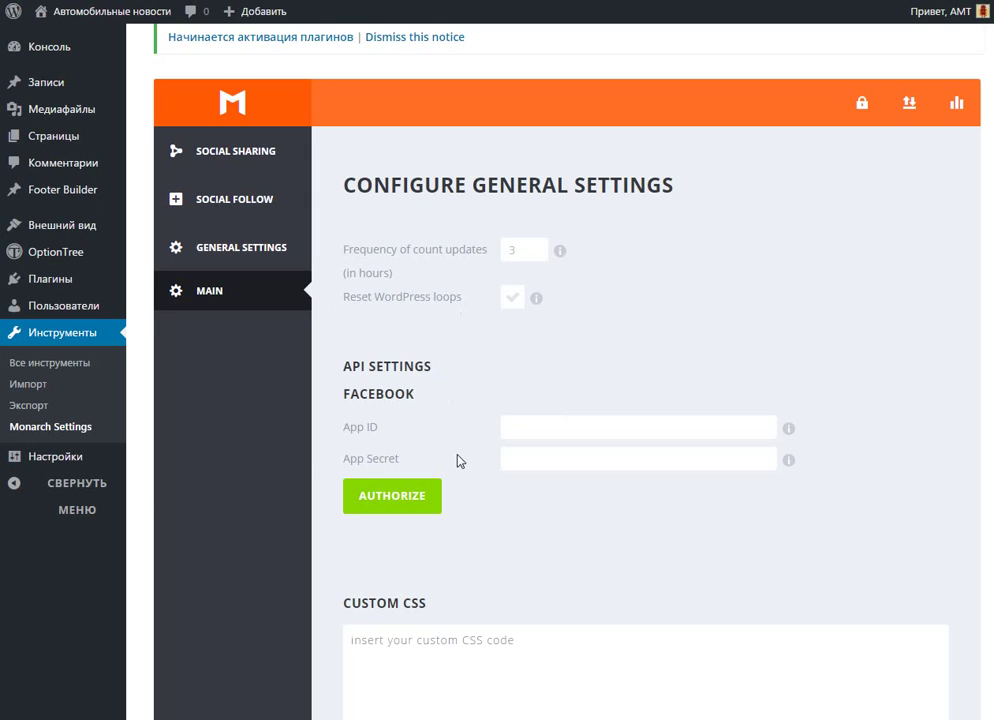
scroll(458, 460, "up", 2)
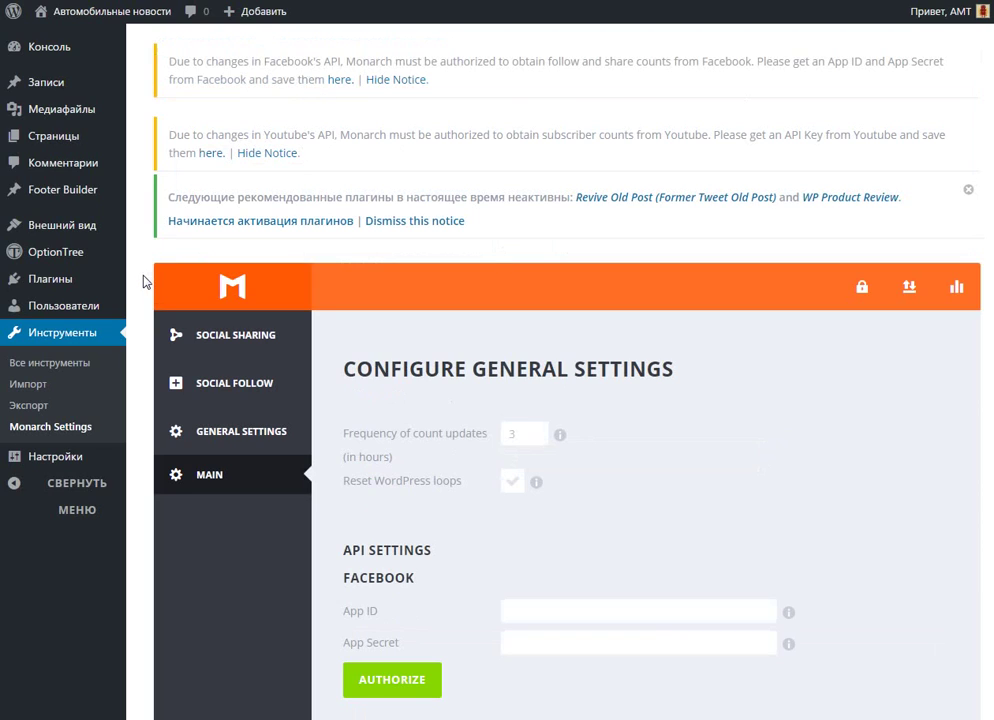
scroll(143, 282, "down", 3)
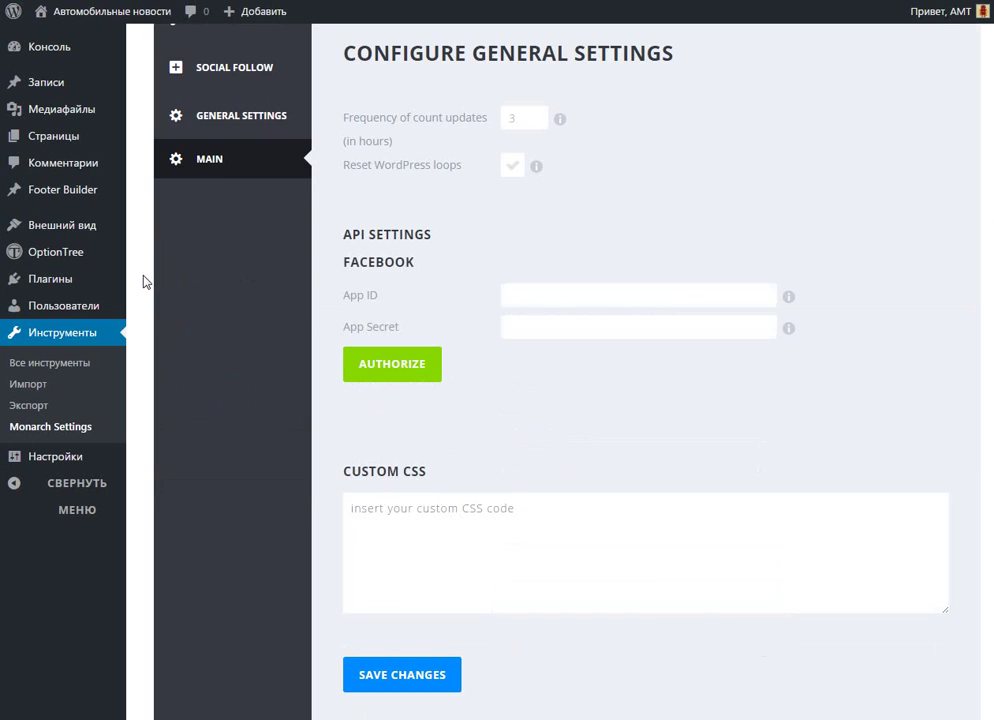
scroll(143, 282, "up", 3)
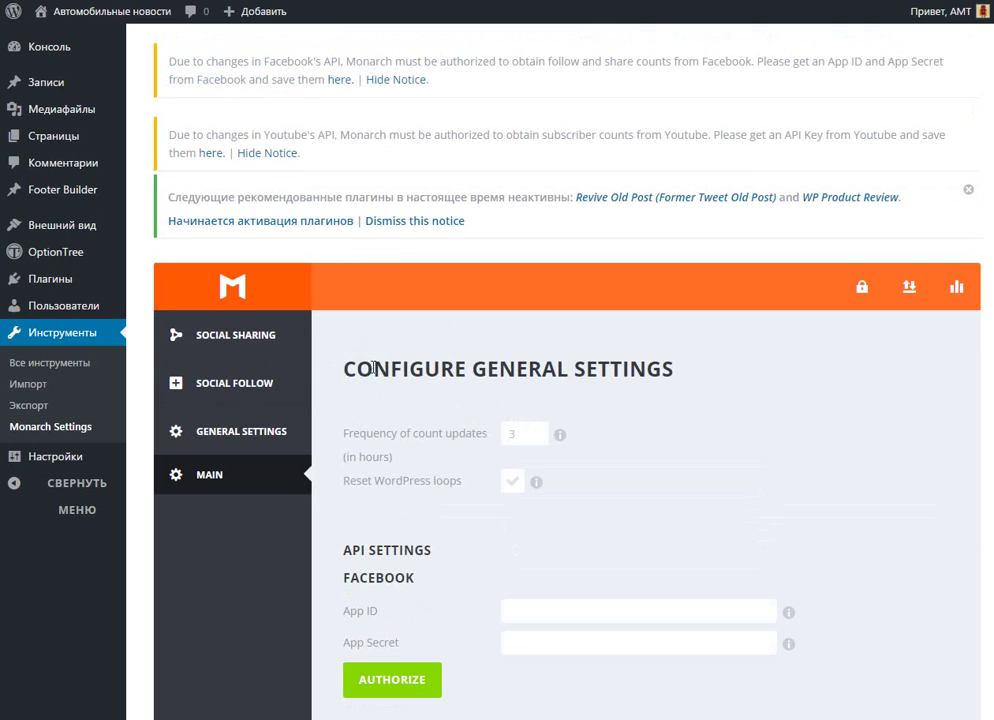
scroll(372, 369, "down", 3)
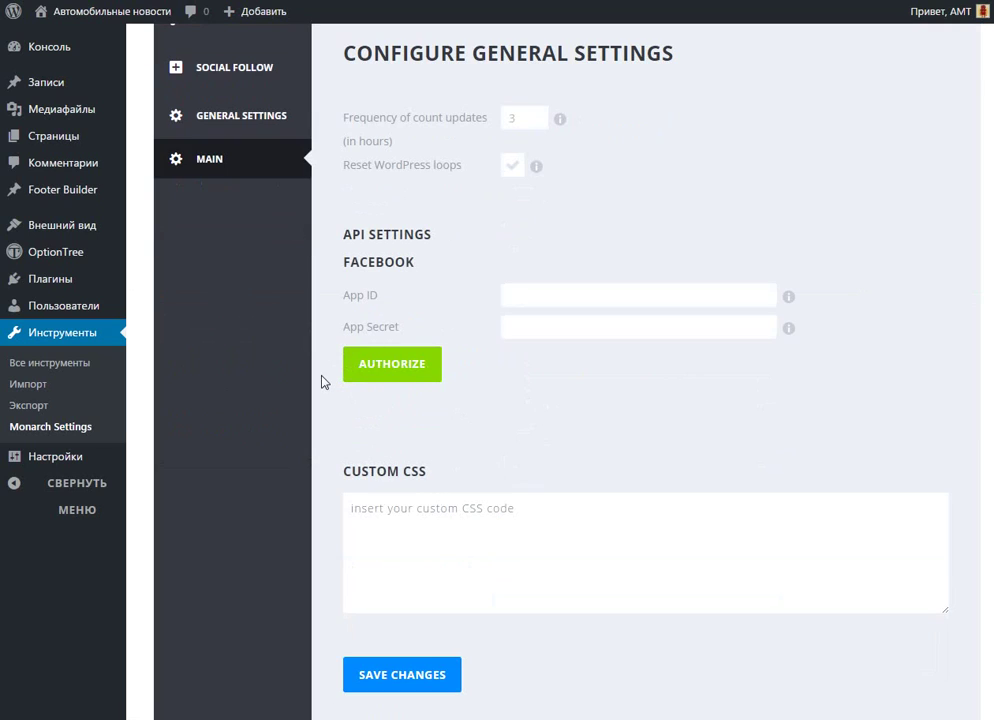
scroll(322, 381, "up", 3)
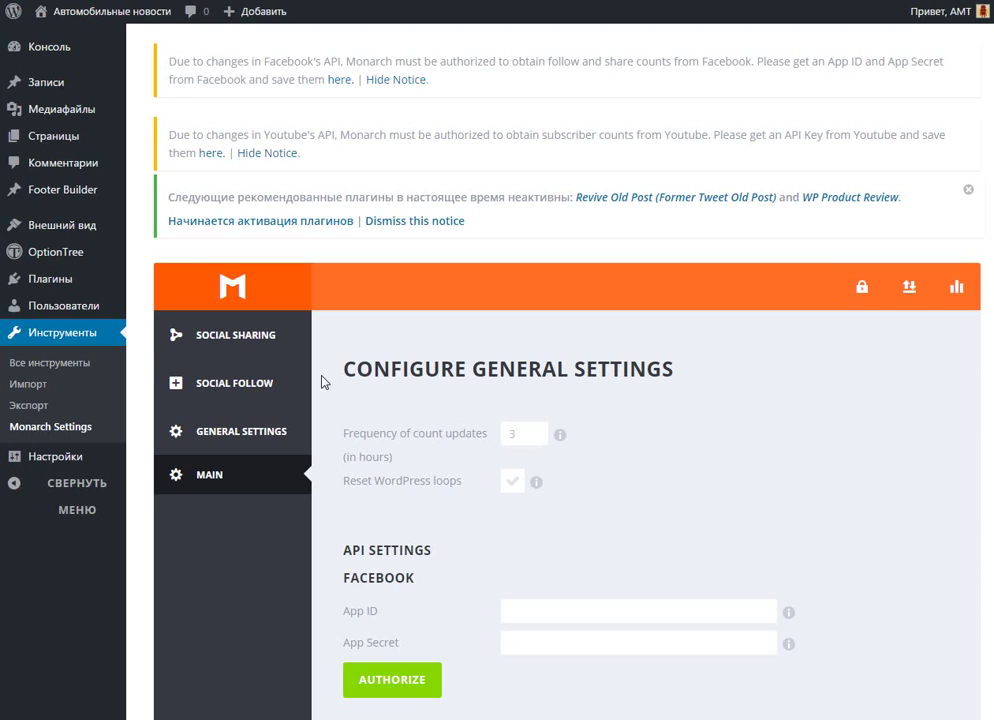
scroll(322, 381, "down", 3)
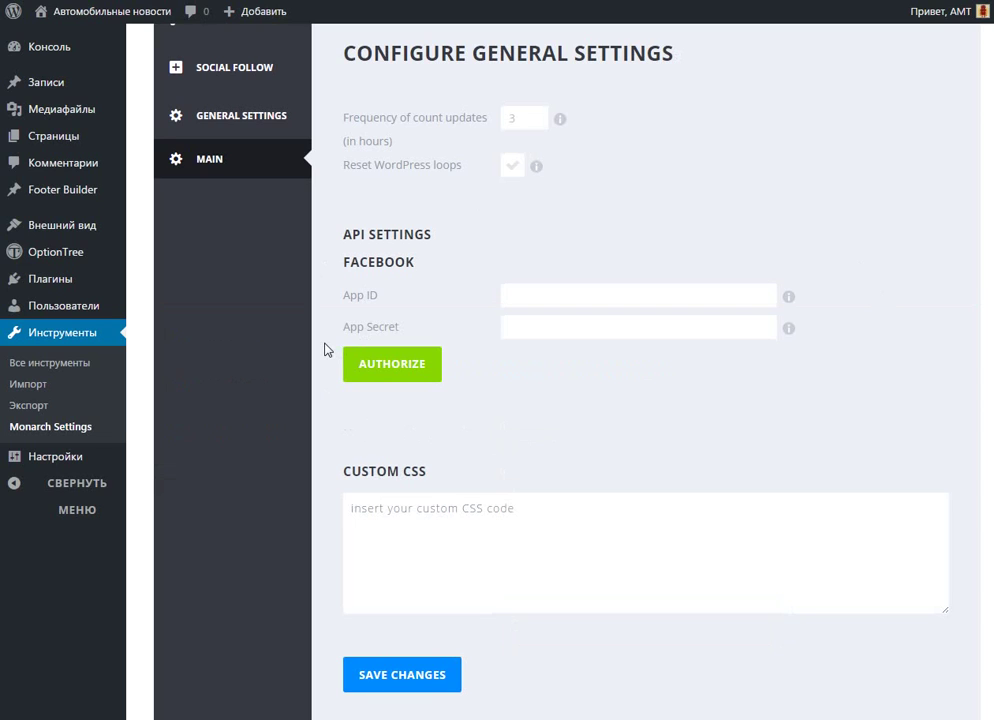
scroll(324, 349, "down", 2)
scroll(324, 349, "up", 5)
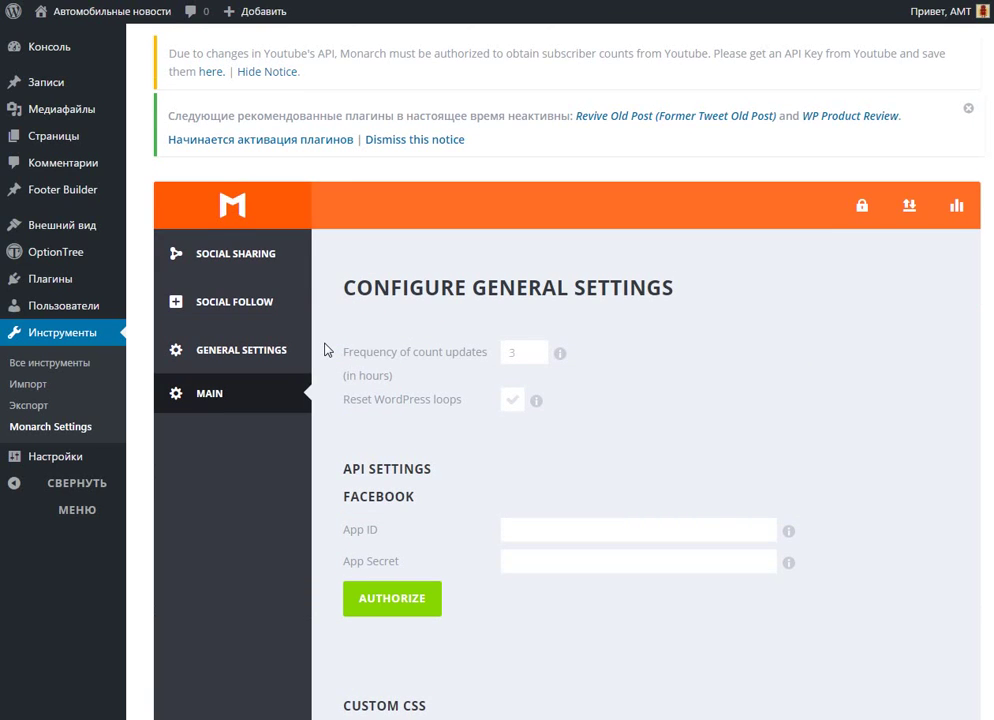
scroll(324, 349, "down", 3)
scroll(324, 349, "up", 4)
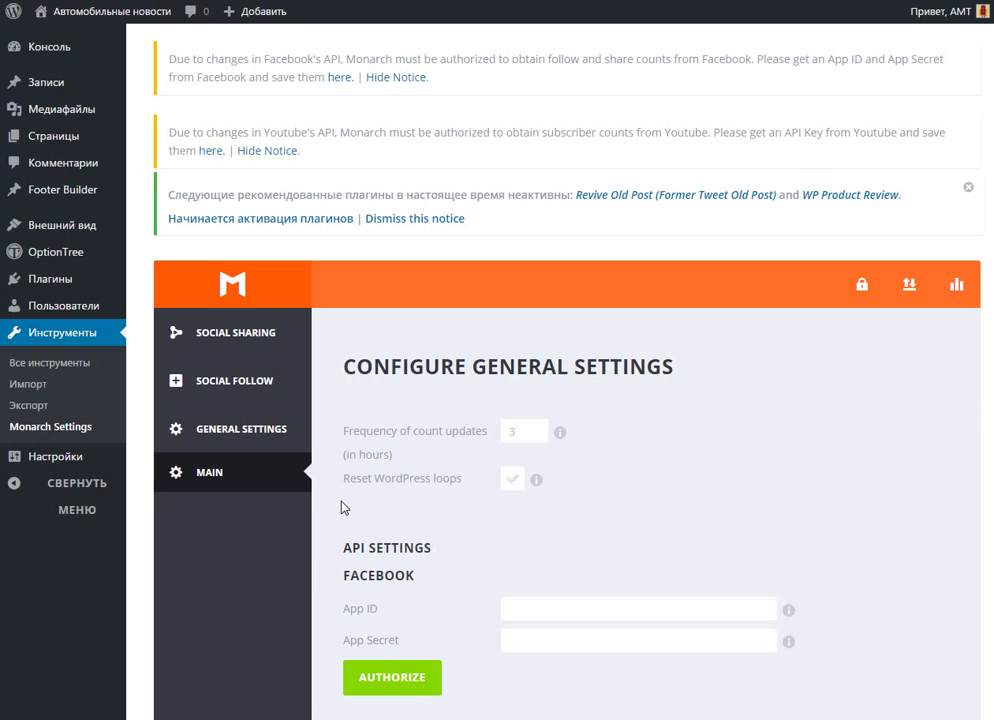
scroll(346, 360, "down", 3)
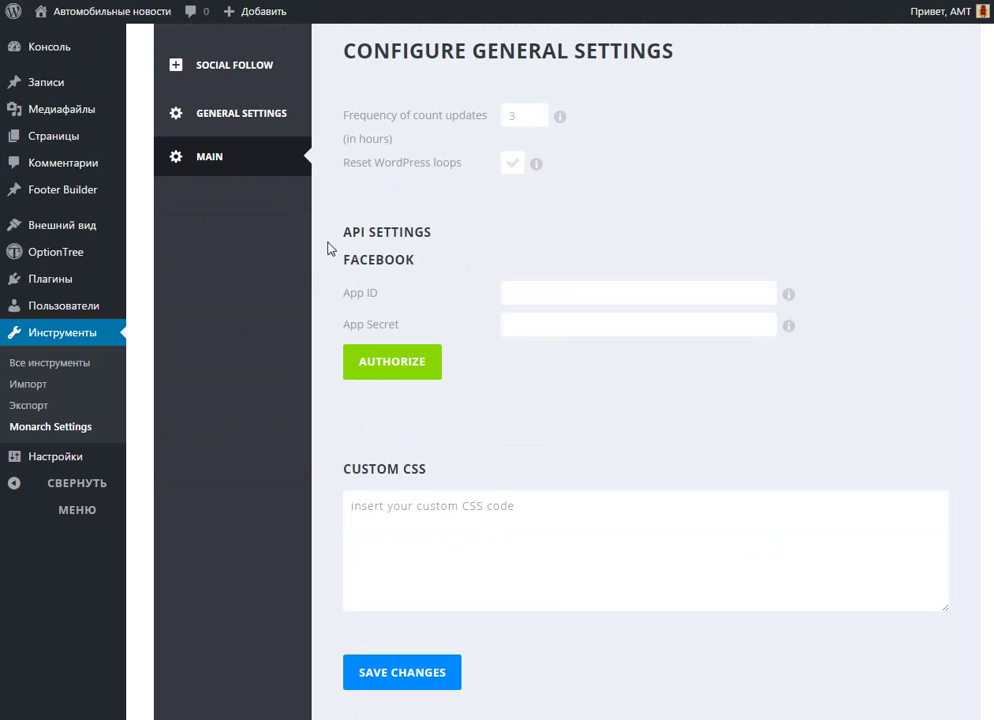
scroll(341, 381, "up", 3)
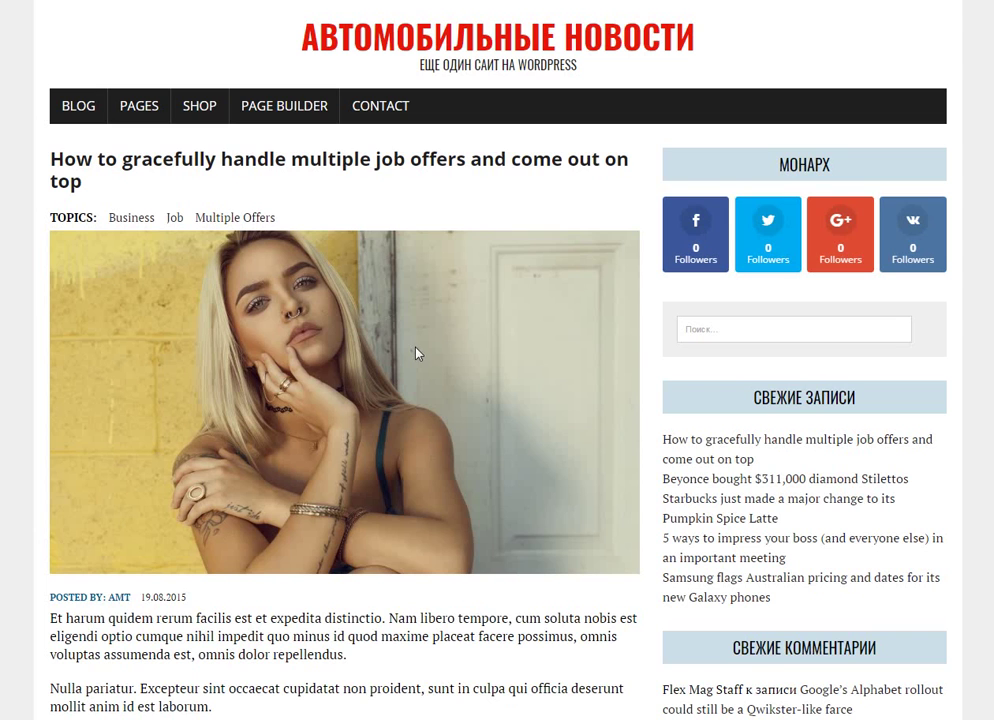
- Check the public article for the share icons on its images and the social follow widget in the sidebar
scroll(415, 351, "down", 4)
scroll(450, 340, "up", 4)
scroll(437, 355, "down", 5)
mouse_move(114, 366)
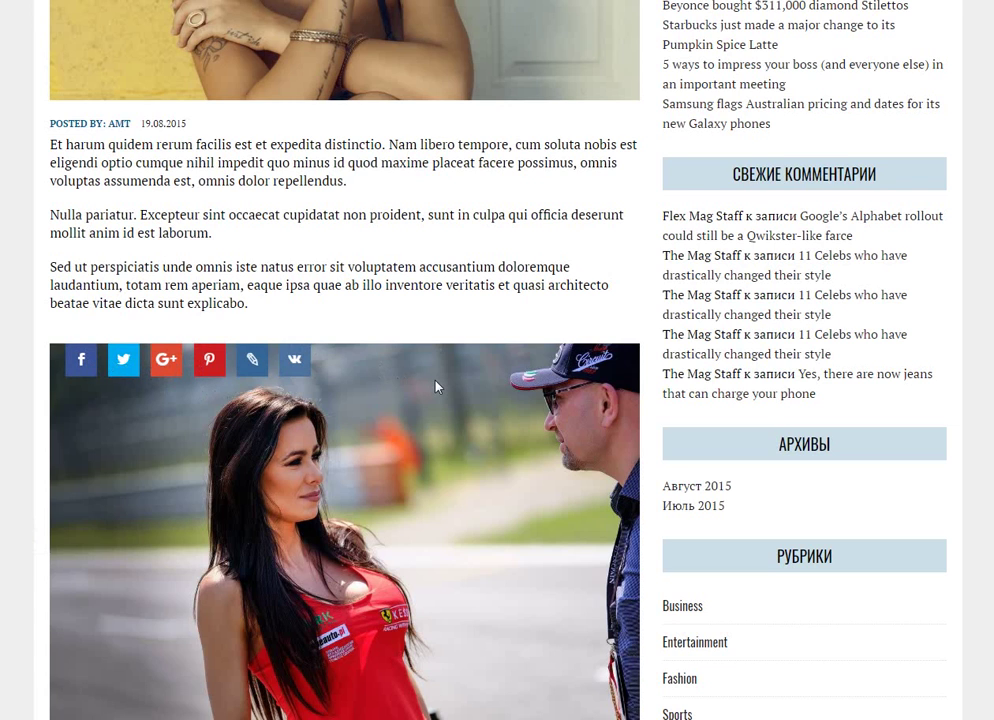
scroll(437, 387, "down", 2)
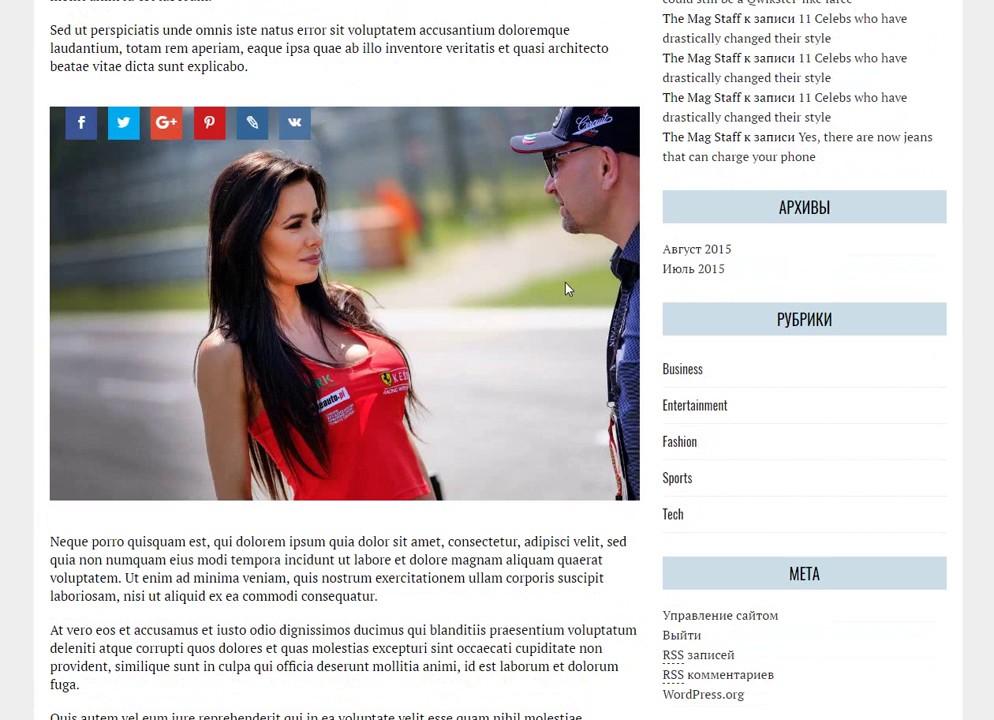
scroll(442, 321, "up", 2)
scroll(442, 321, "up", 2)
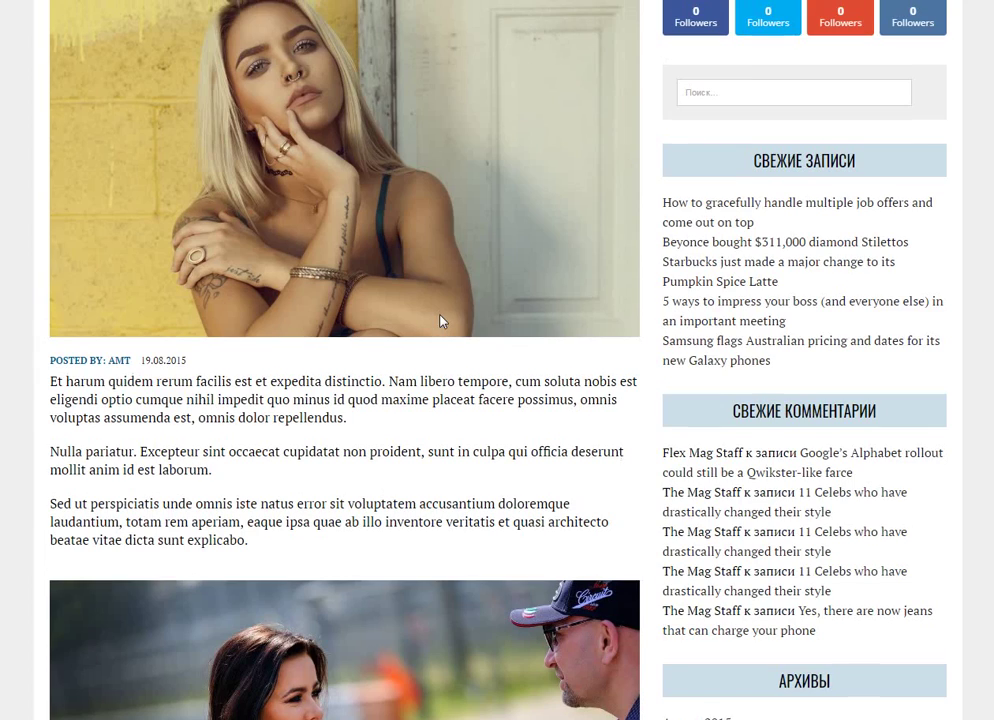
scroll(442, 321, "down", 4)
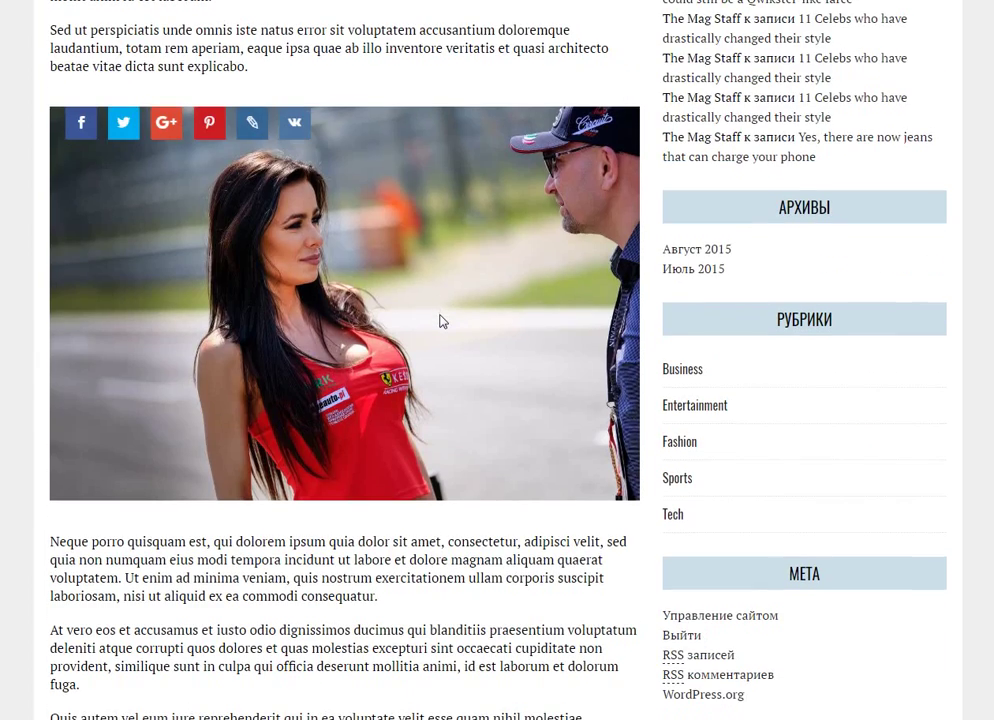